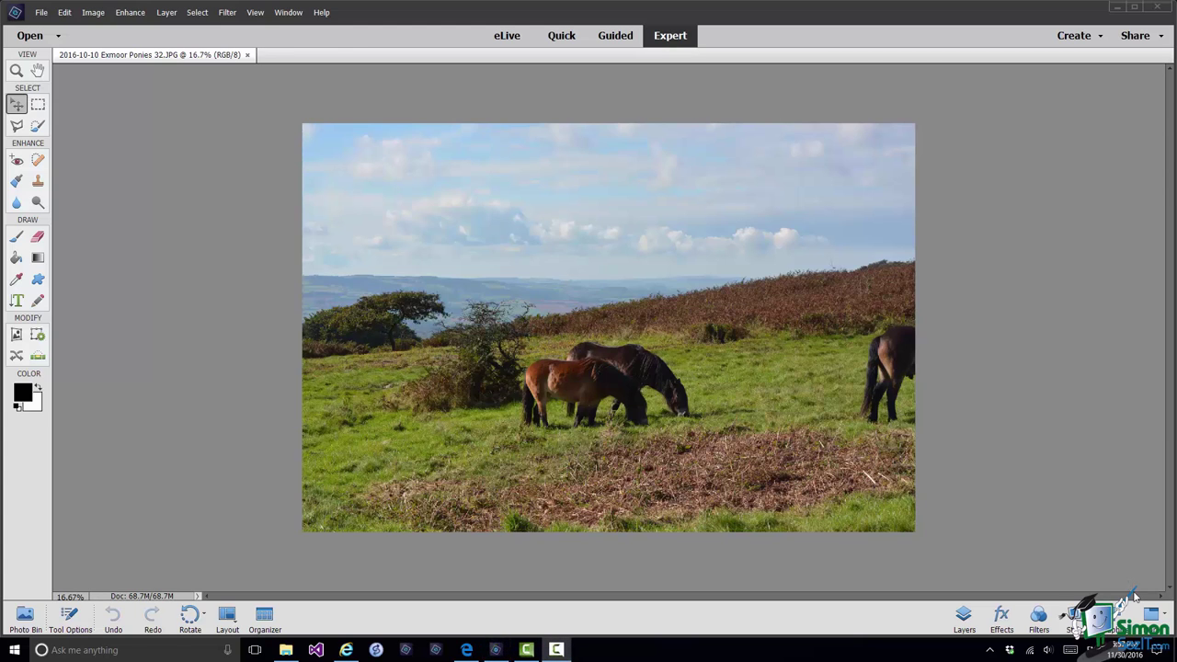
Show the photo's layers and duplicate the Background layer as "Background copy".
{"action": "left_click", "coordinate": [963, 618]}
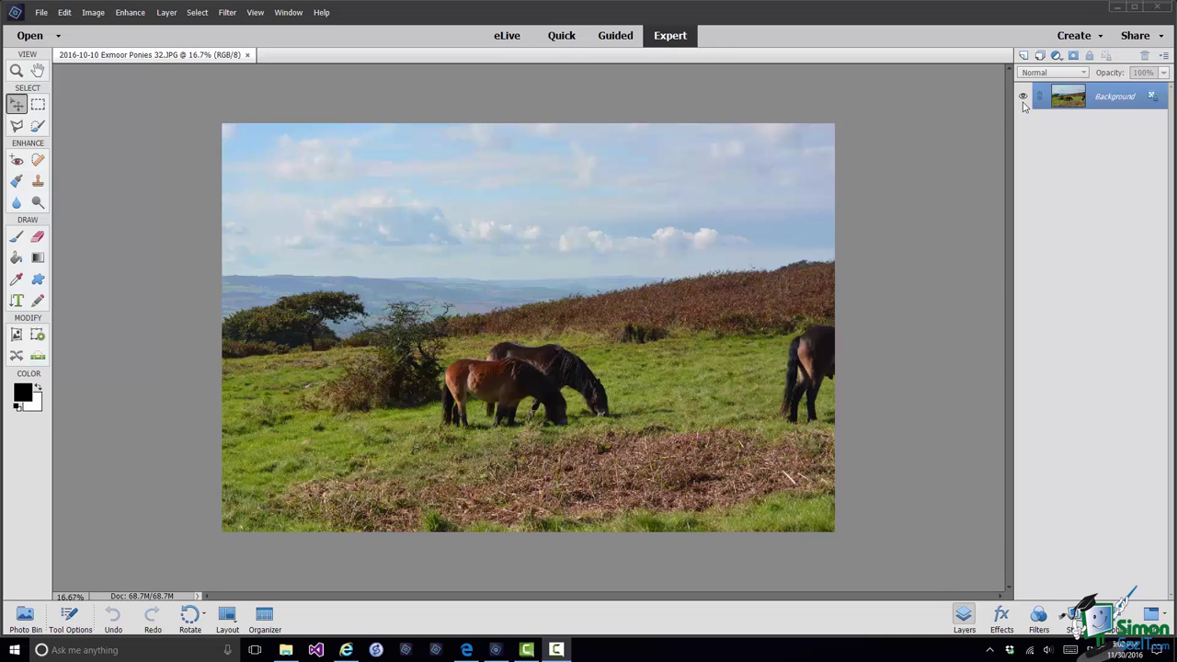
{"action": "left_click", "coordinate": [1023, 105]}
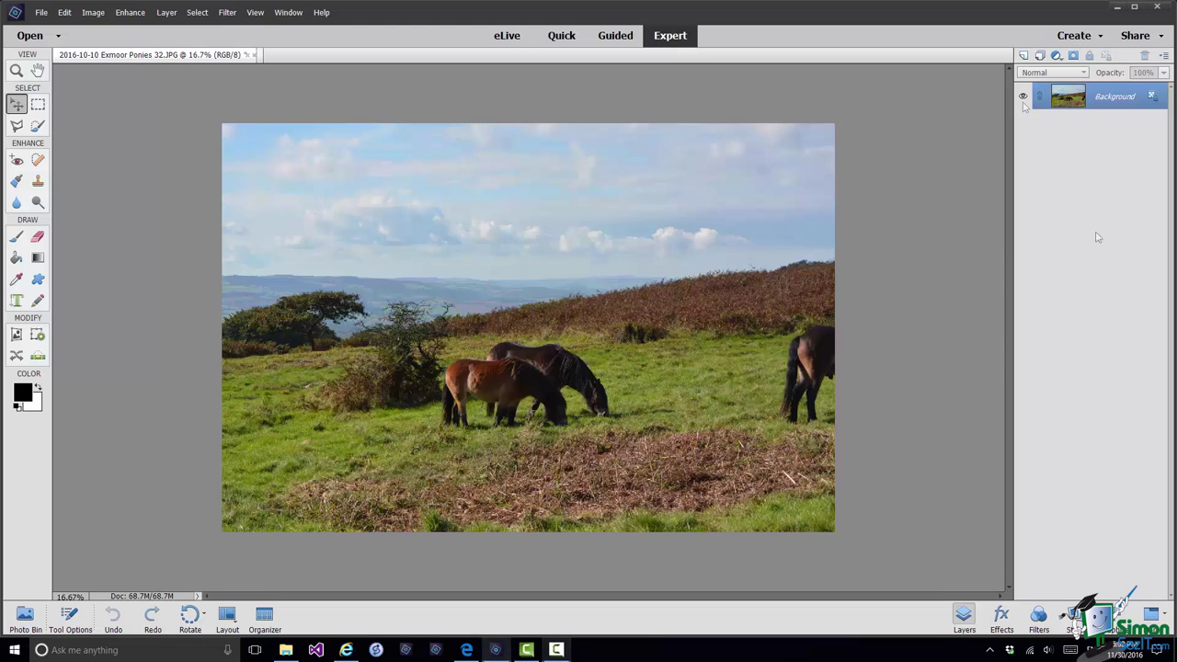
{"action": "right_click", "coordinate": [1106, 96]}
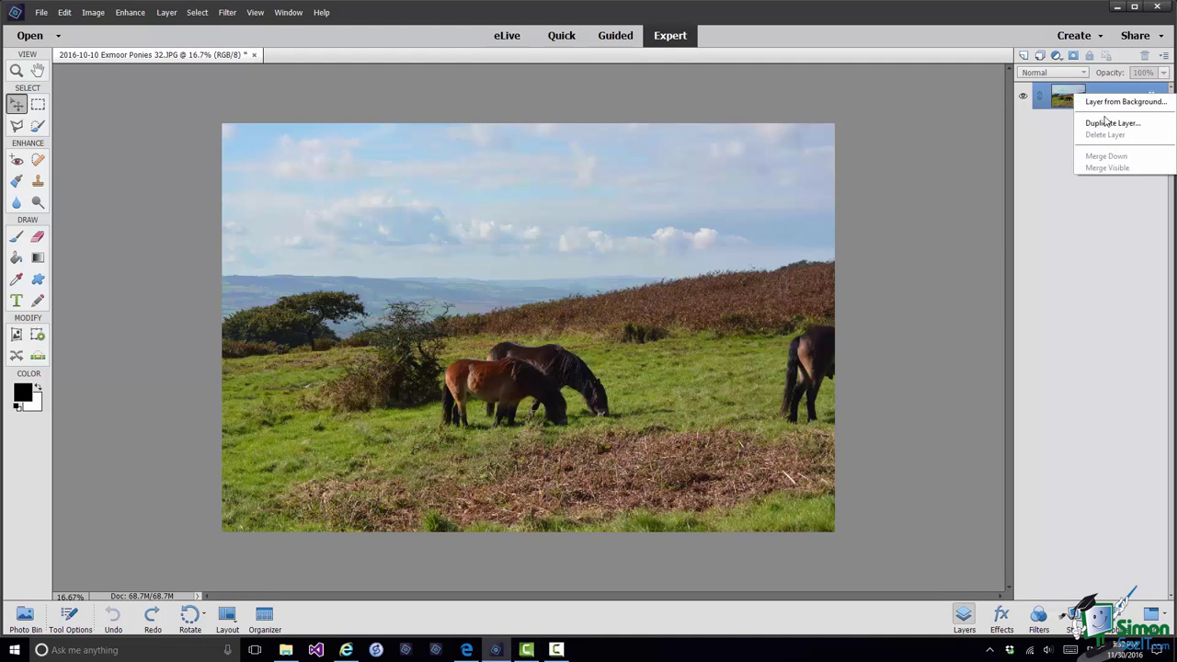
{"action": "left_click", "coordinate": [1106, 123]}
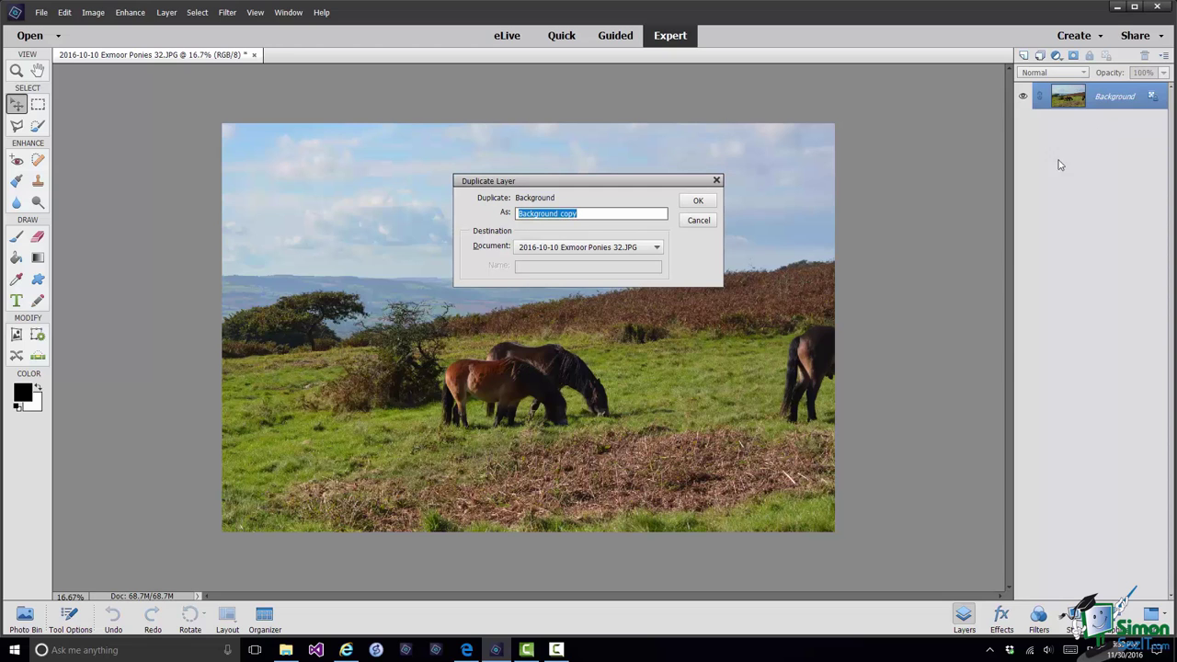
{"action": "left_click", "coordinate": [698, 202]}
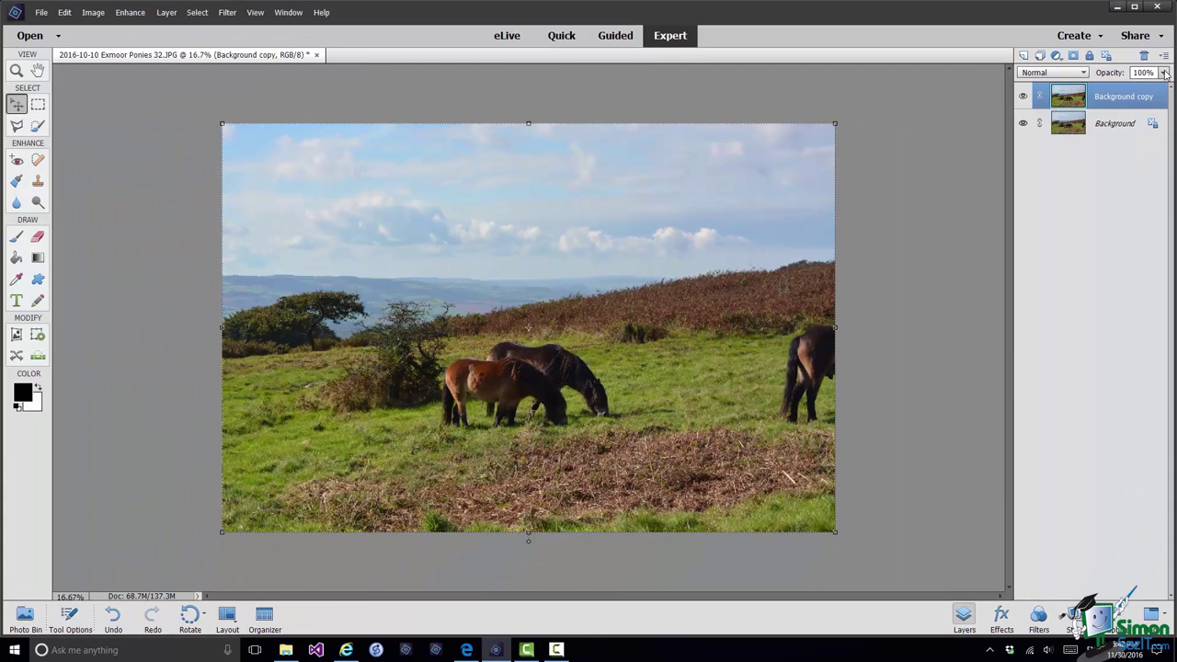
Hide the original Background layer beneath the Background copy layer.
{"action": "left_click", "coordinate": [1164, 73]}
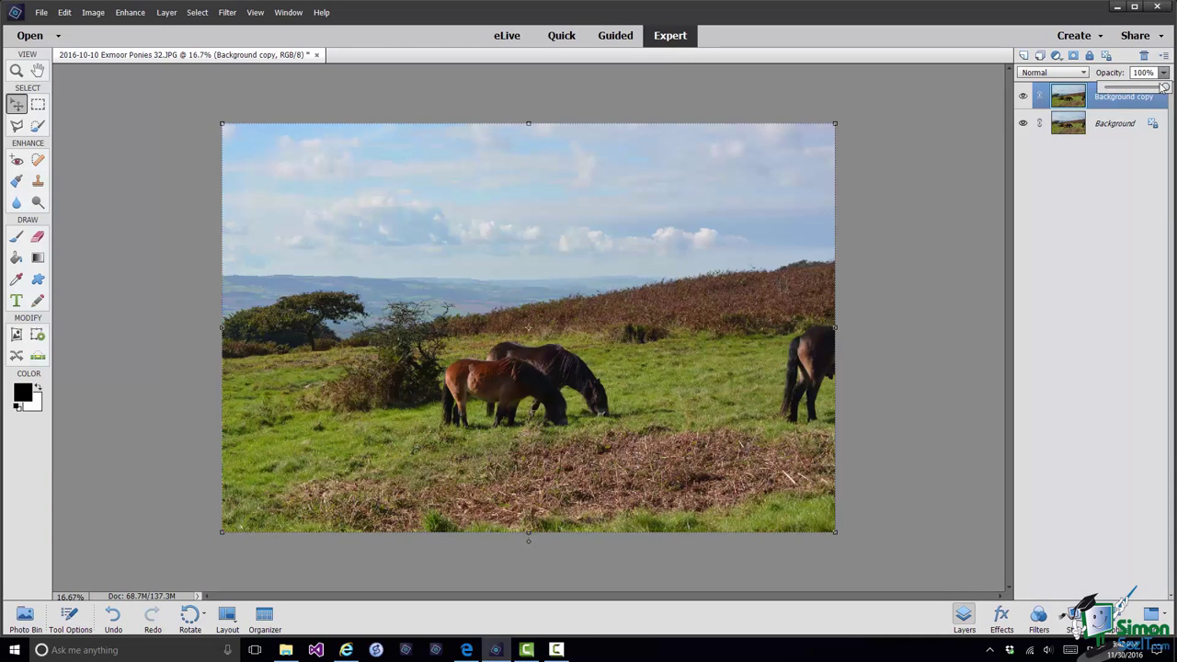
{"action": "mouse_move", "coordinate": [1166, 87]}
{"action": "left_mouse_down"}
{"action": "mouse_move", "coordinate": [1111, 88]}
{"action": "mouse_move", "coordinate": [1166, 87]}
{"action": "left_mouse_up"}
{"action": "left_click", "coordinate": [1023, 124]}
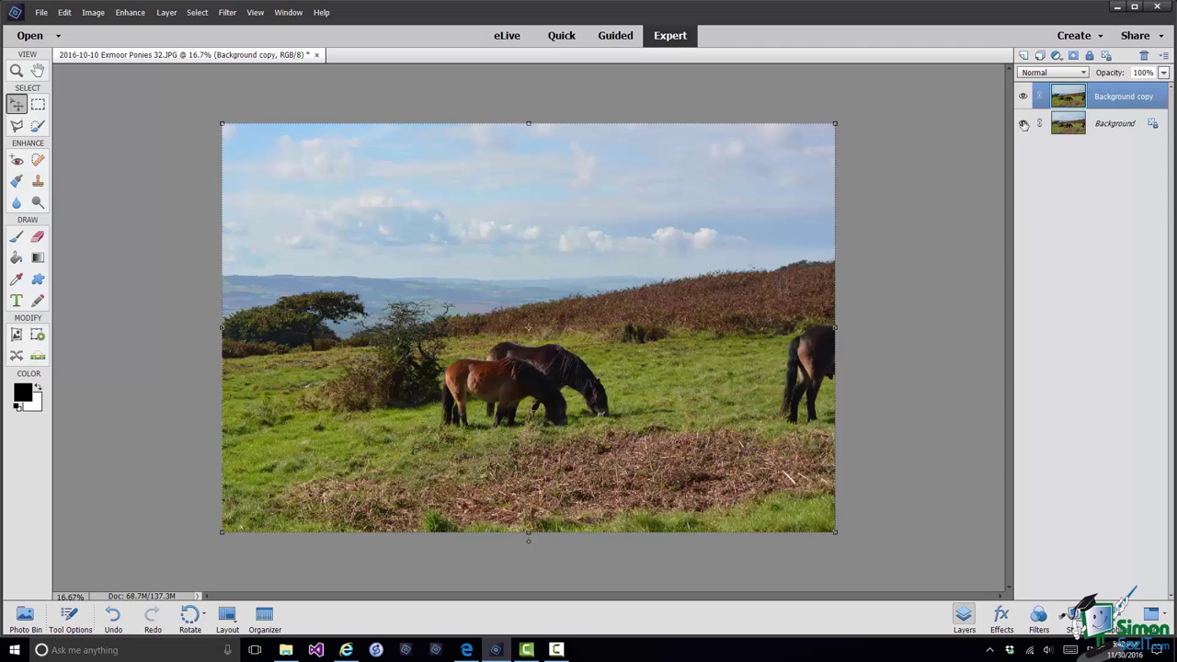
{"action": "left_click", "coordinate": [1023, 124]}
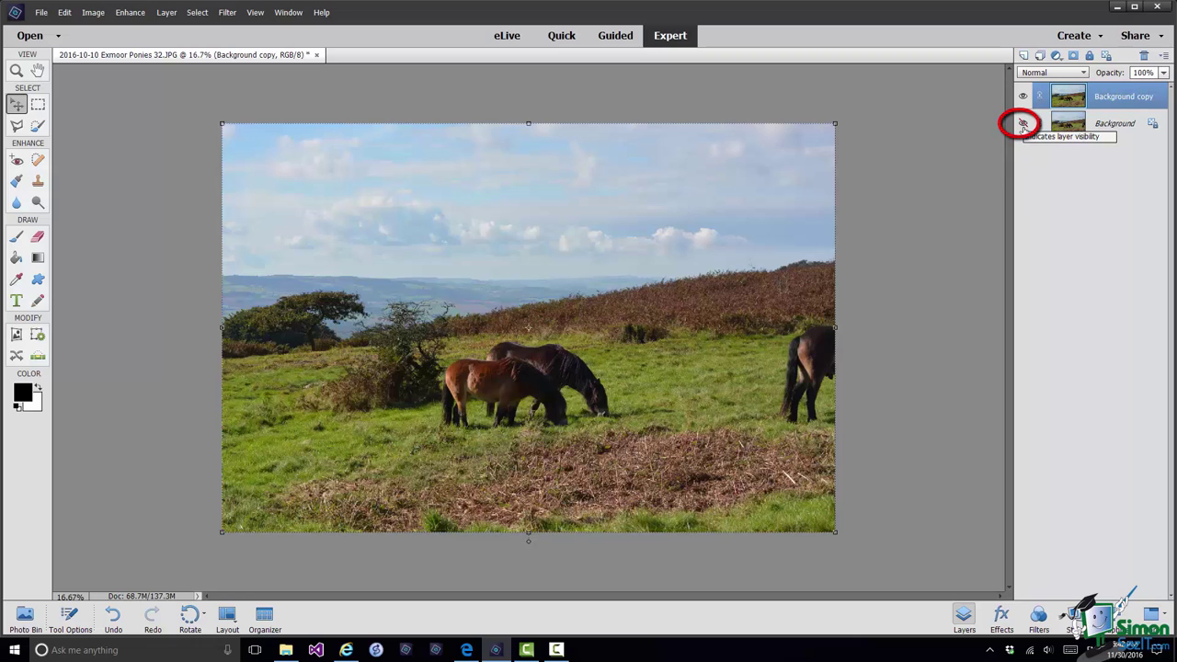
Lower the Background copy layer's opacity to 42% and restore it to 100%.
{"action": "left_click", "coordinate": [1164, 73]}
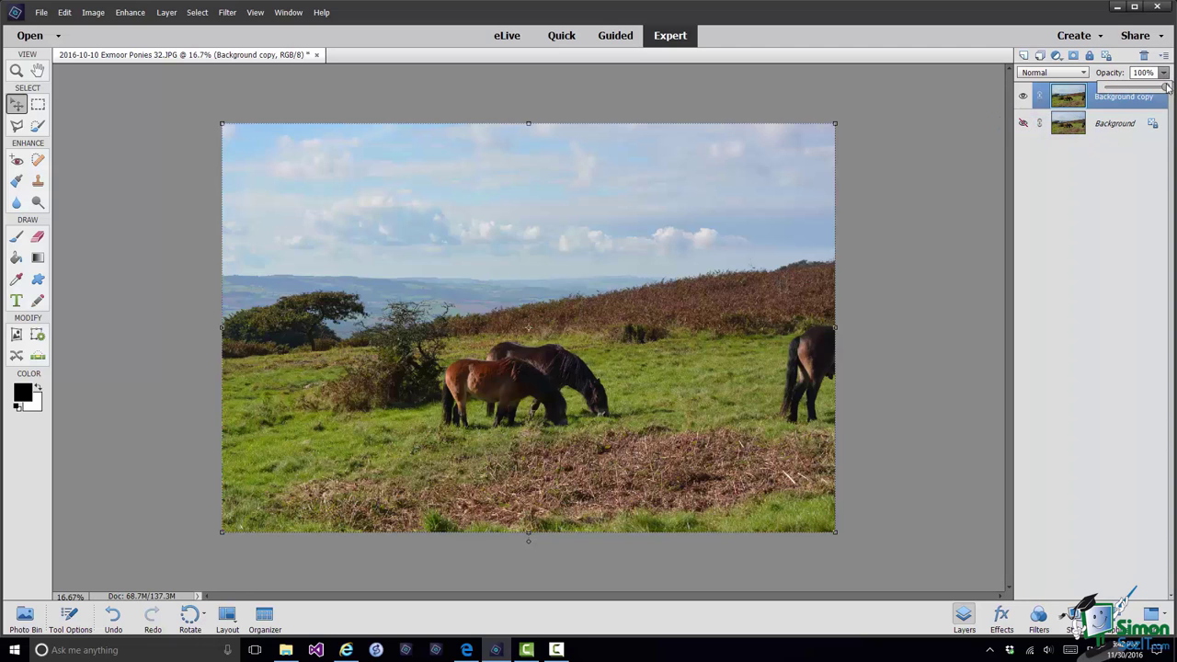
{"action": "left_click_drag", "start_coordinate": [1161, 87], "coordinate": [1129, 87]}
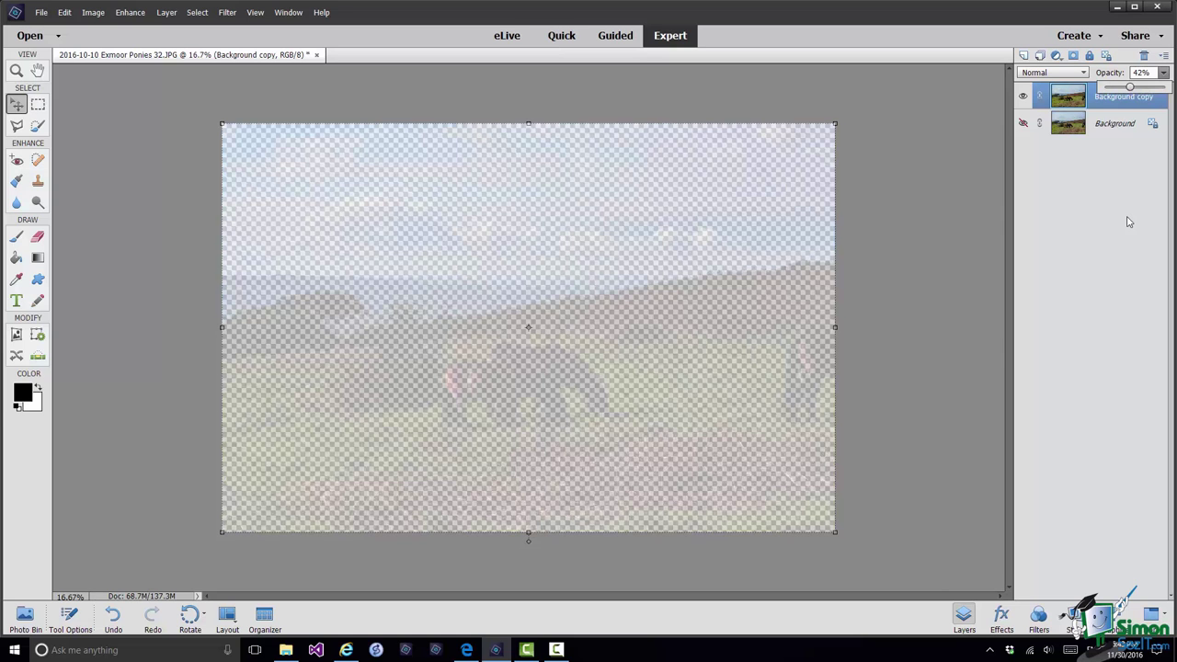
{"action": "left_click", "coordinate": [1130, 87]}
{"action": "left_click_drag", "start_coordinate": [1130, 87], "coordinate": [1166, 87]}
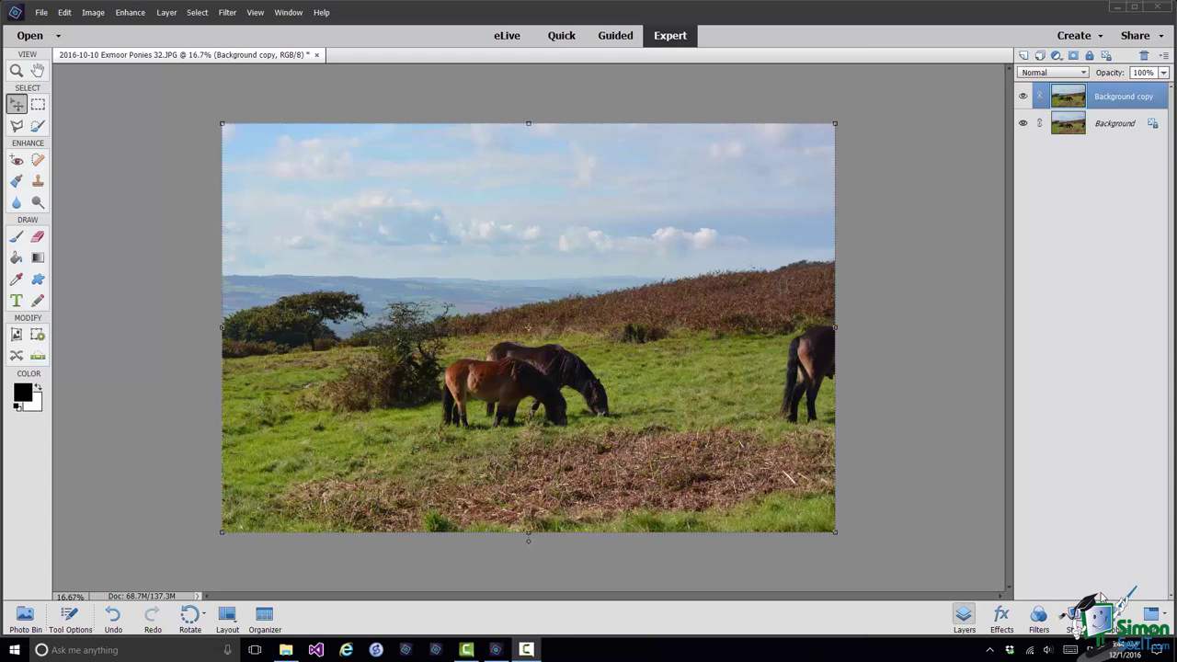
Add the horizontal text "Exmoor Ponies" in dark blue across the sky of the photo.
{"action": "left_click", "coordinate": [16, 302]}
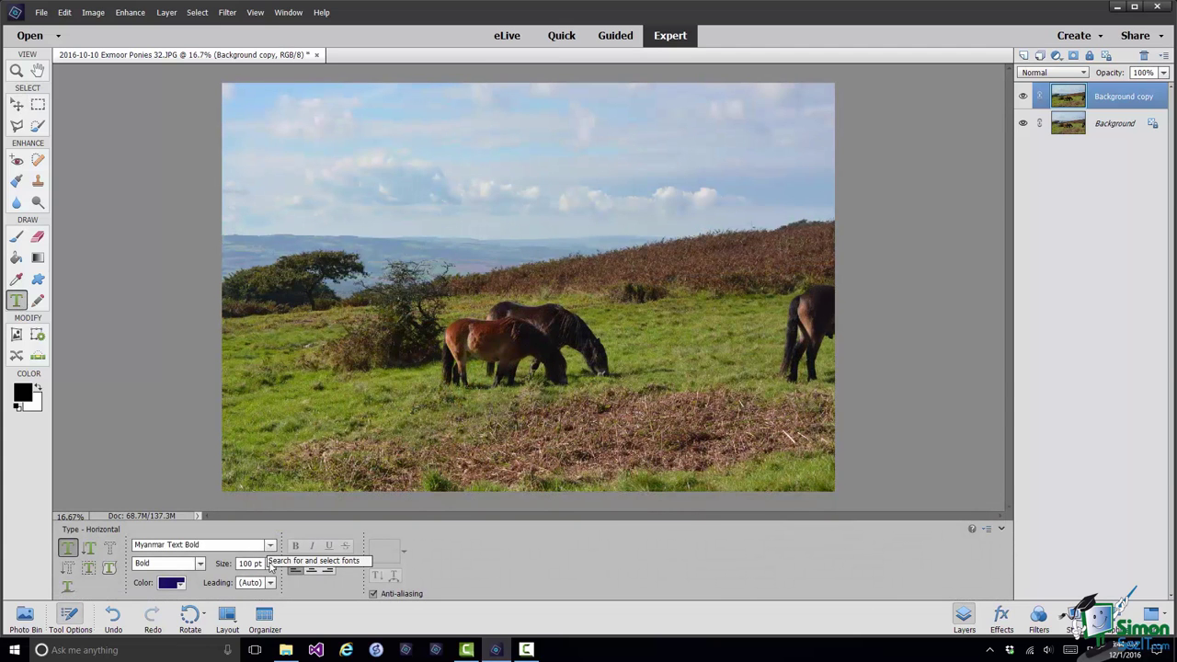
{"action": "left_click", "coordinate": [298, 124]}
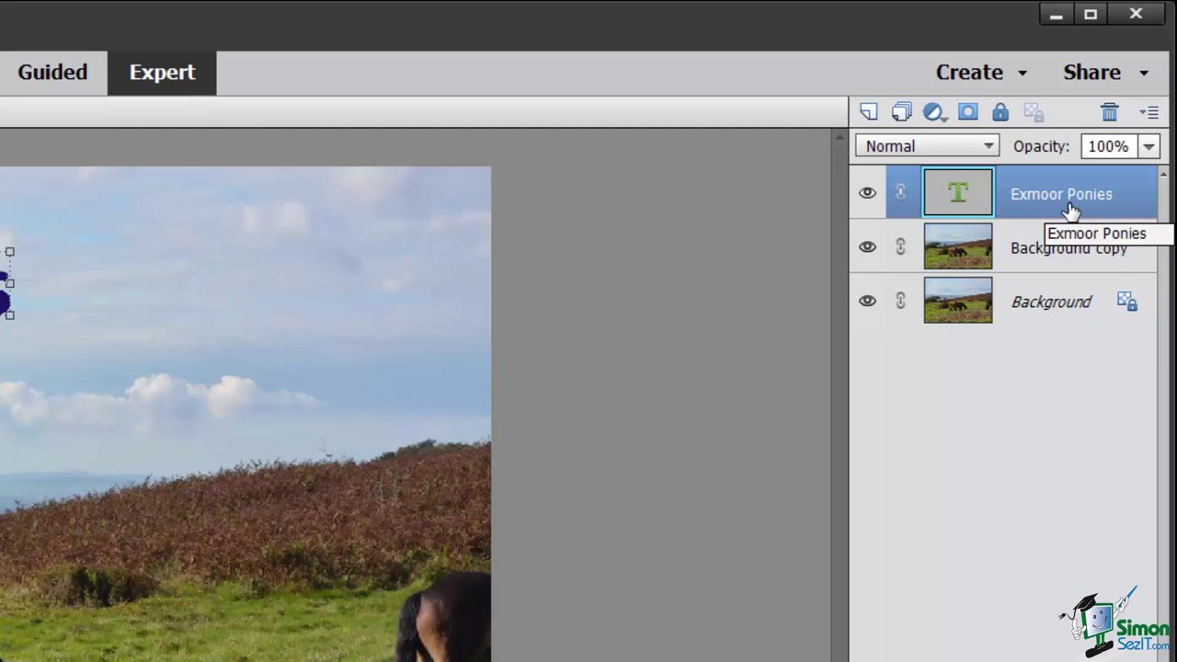
Select the Background copy and Background layers in turn, and hide the Background layer.
{"action": "left_click", "coordinate": [1068, 258]}
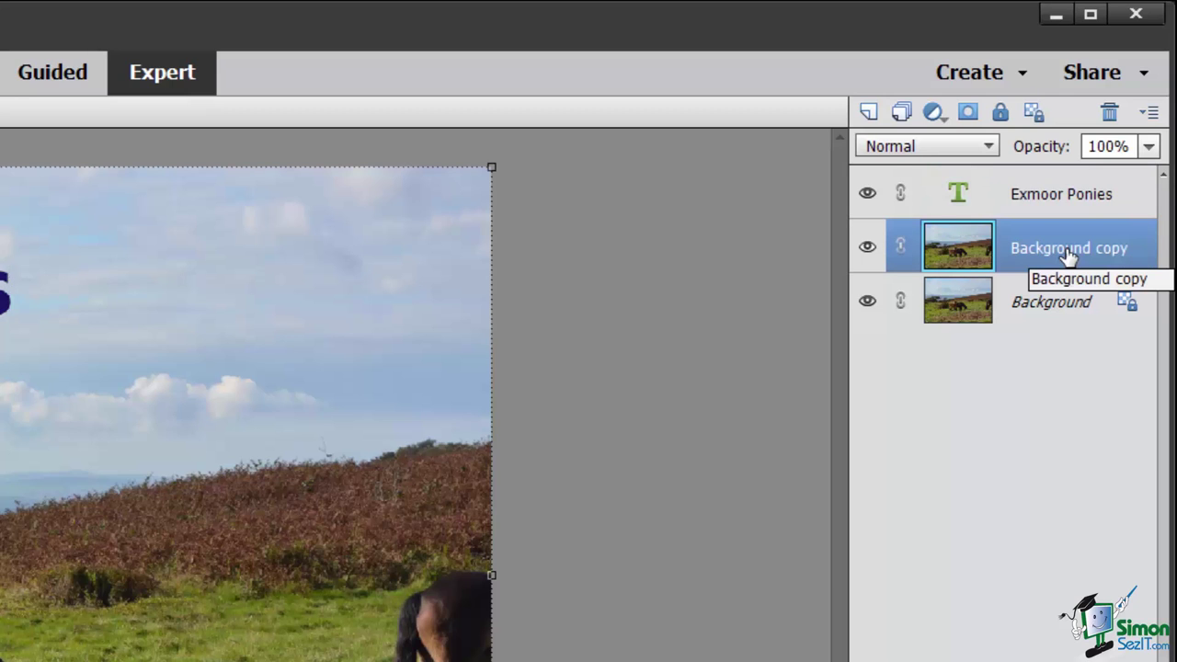
{"action": "left_click", "coordinate": [1053, 306]}
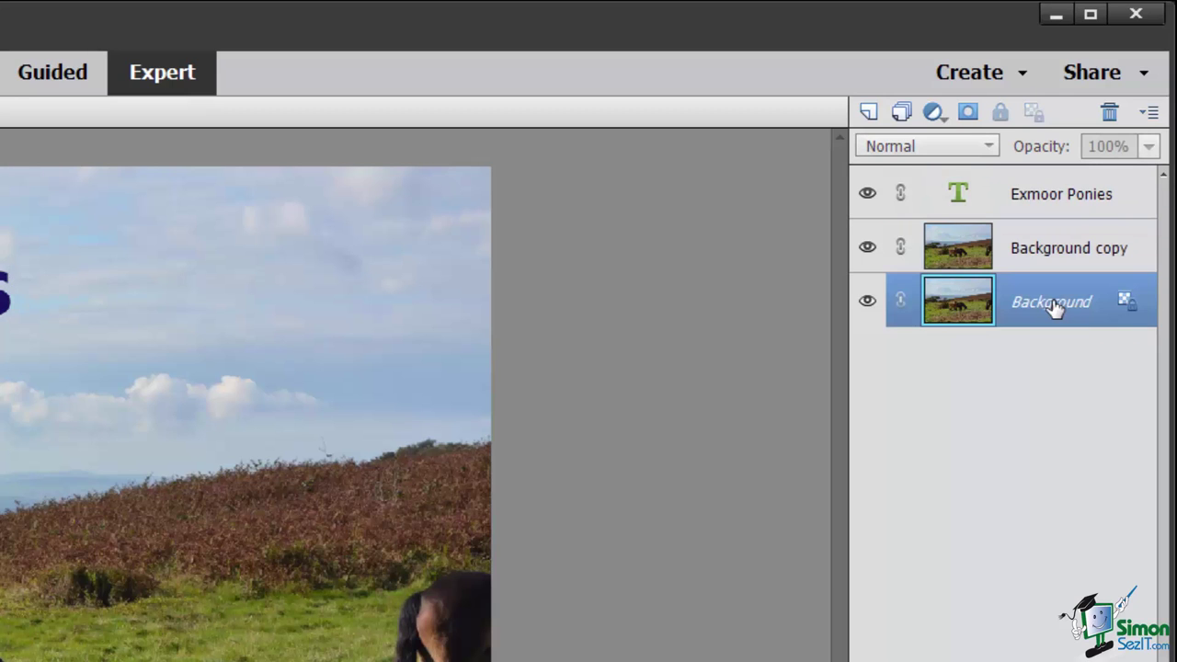
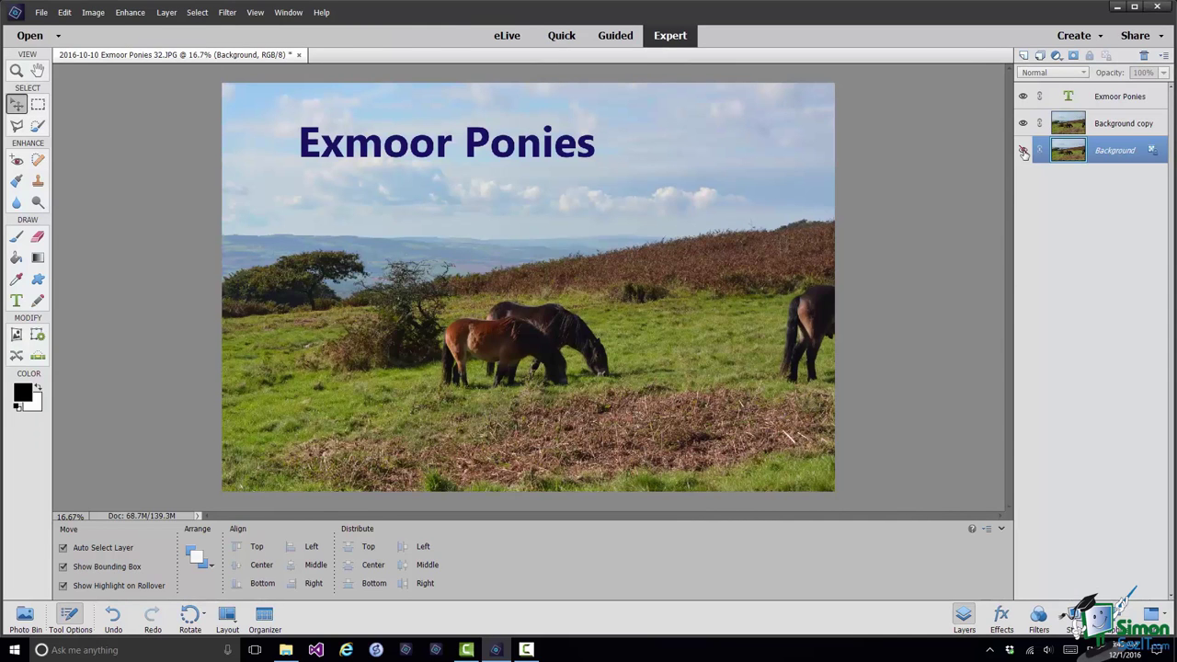
{"action": "left_click", "coordinate": [1024, 153]}
Reduce the Background copy layer's opacity to 74% with the text above it, and return it to 100%.
{"action": "left_click", "coordinate": [1114, 127]}
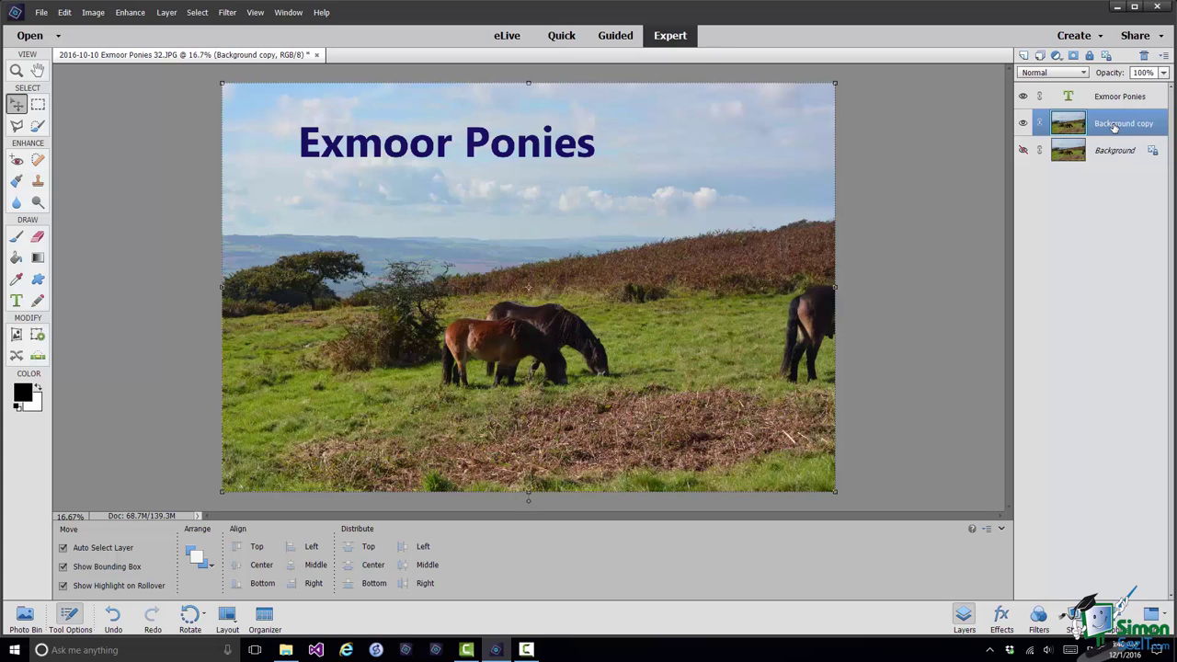
{"action": "left_click", "coordinate": [1164, 73]}
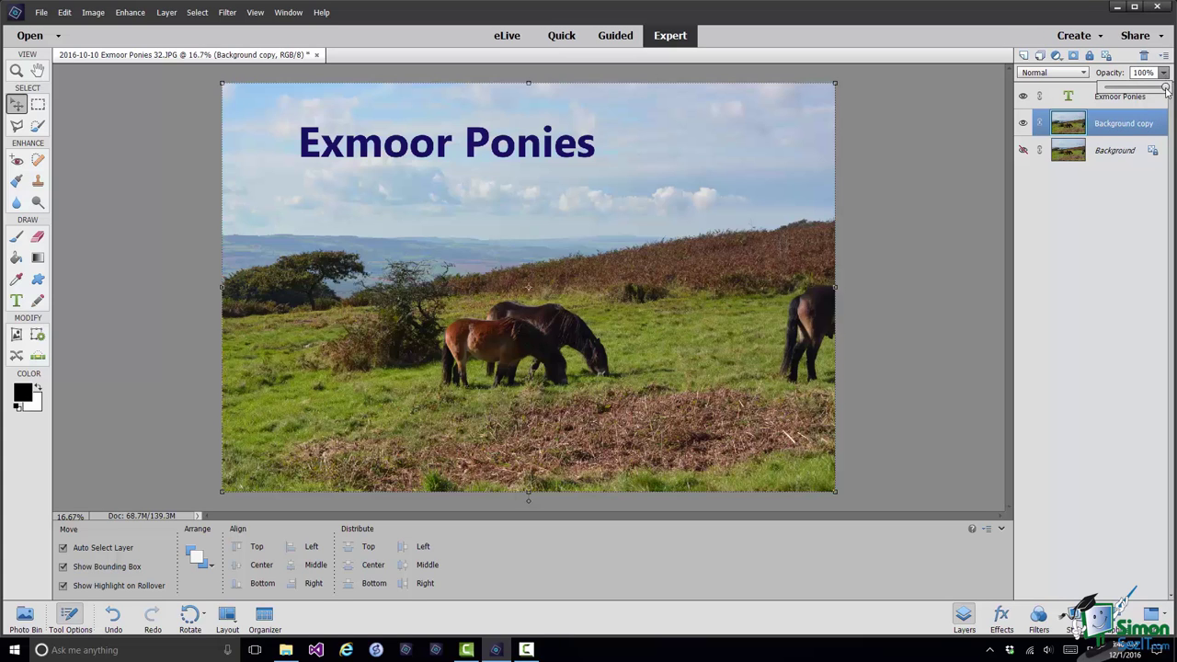
{"action": "left_click_drag", "start_coordinate": [1166, 89], "coordinate": [1150, 87]}
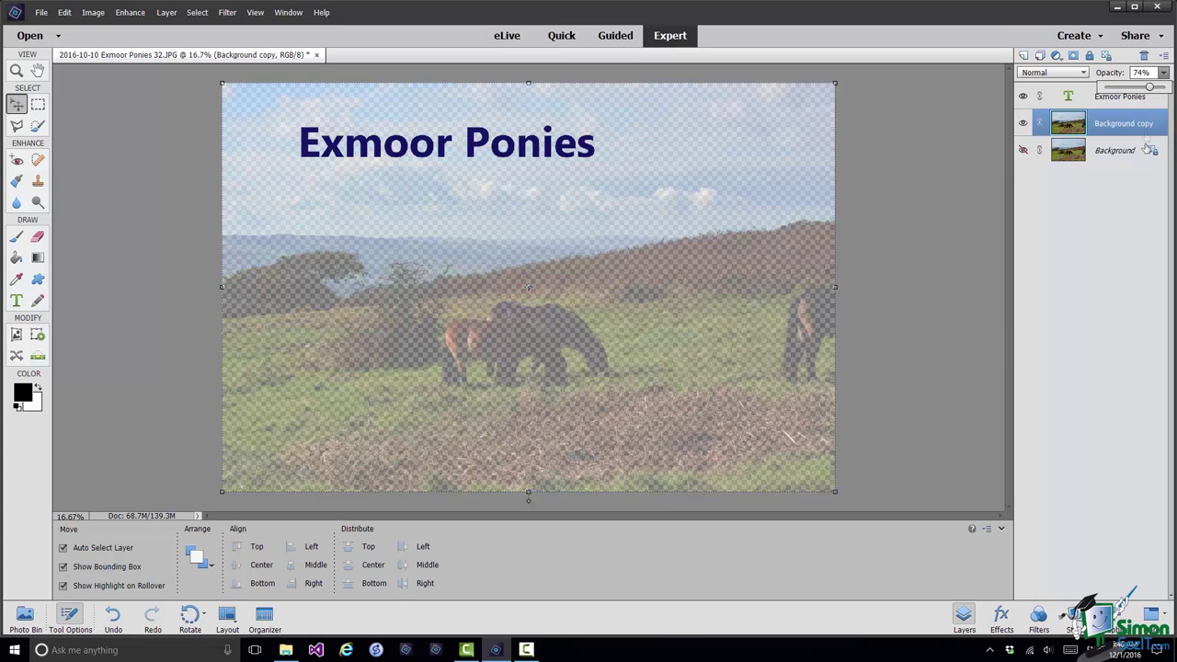
{"action": "left_click_drag", "start_coordinate": [1149, 87], "coordinate": [1170, 89]}
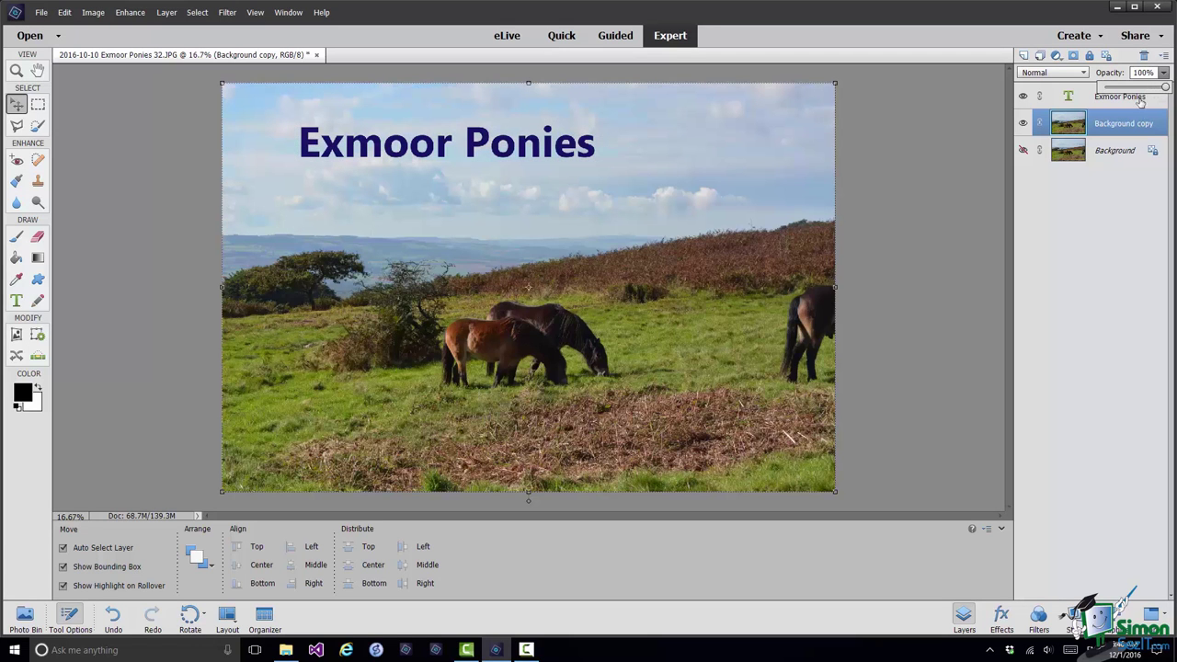
Reduce the Exmoor Ponies text layer's opacity to 44% and return it to 100%.
{"action": "left_click", "coordinate": [1085, 98]}
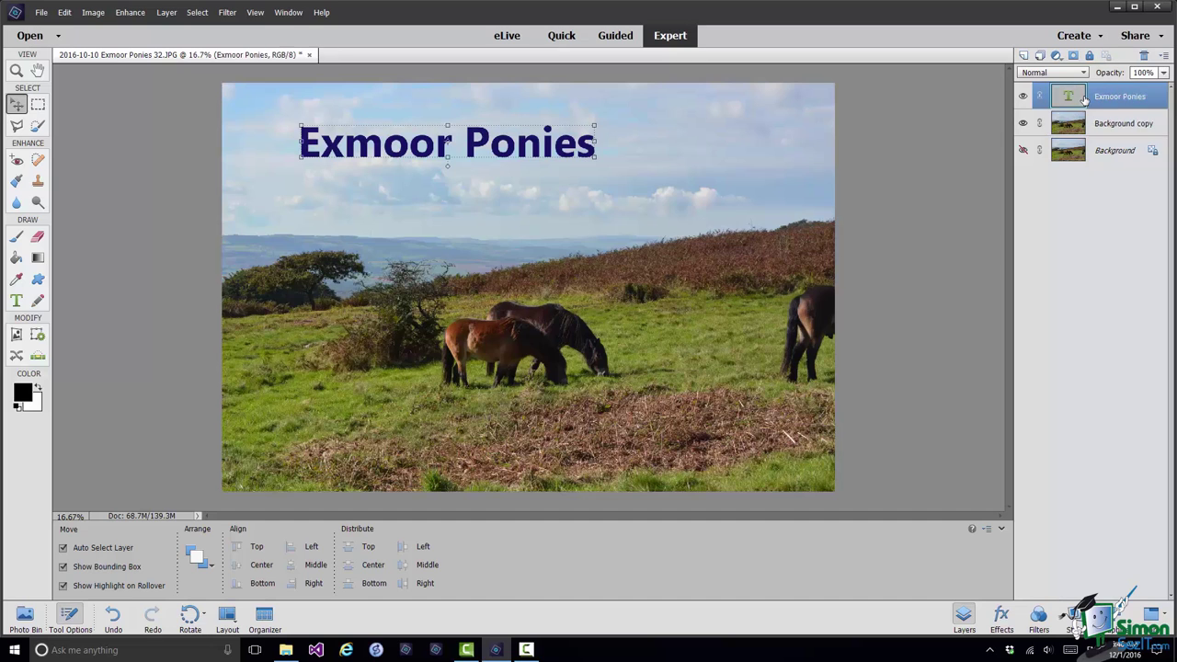
{"action": "left_click", "coordinate": [1163, 74]}
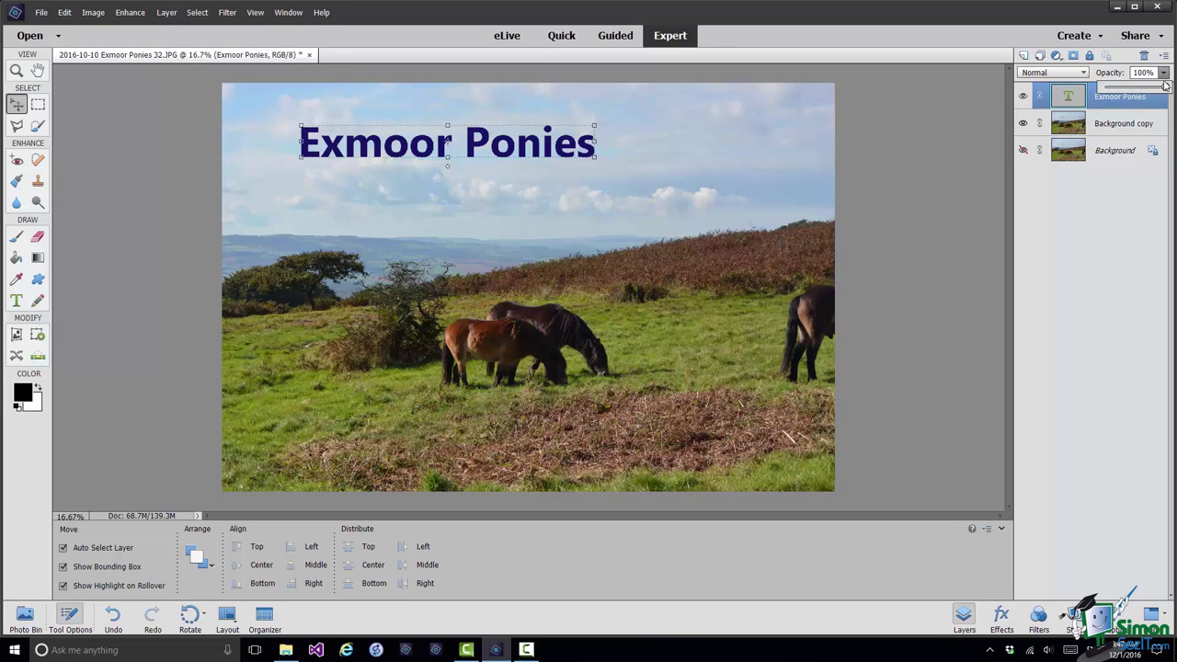
{"action": "left_click_drag", "start_coordinate": [1164, 86], "coordinate": [1132, 89]}
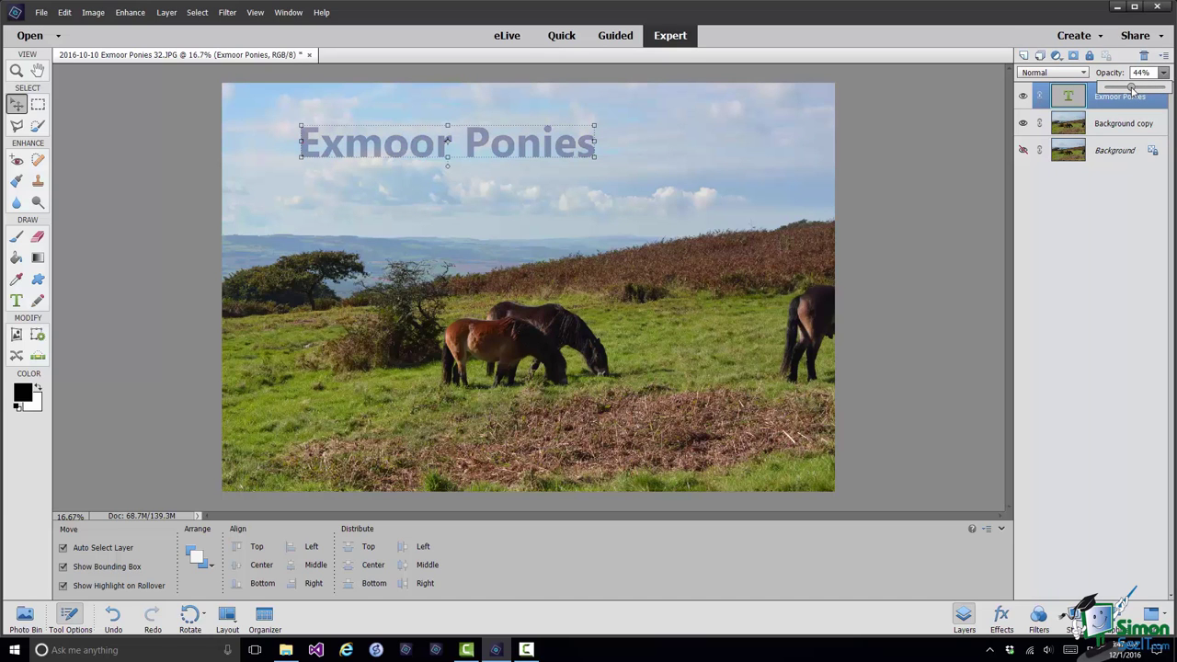
{"action": "left_click_drag", "start_coordinate": [1132, 88], "coordinate": [1166, 89]}
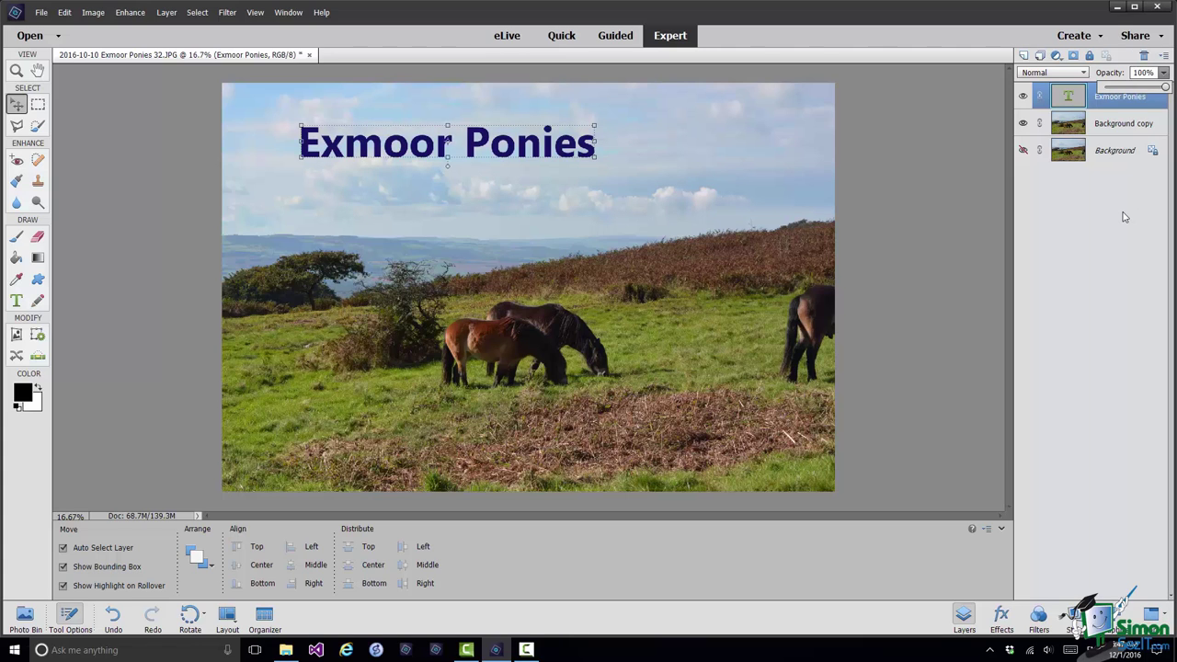
Move the Background copy layer above the Exmoor Ponies text layer, and return the text layer to the top of the stack.
{"action": "left_click", "coordinate": [1117, 125]}
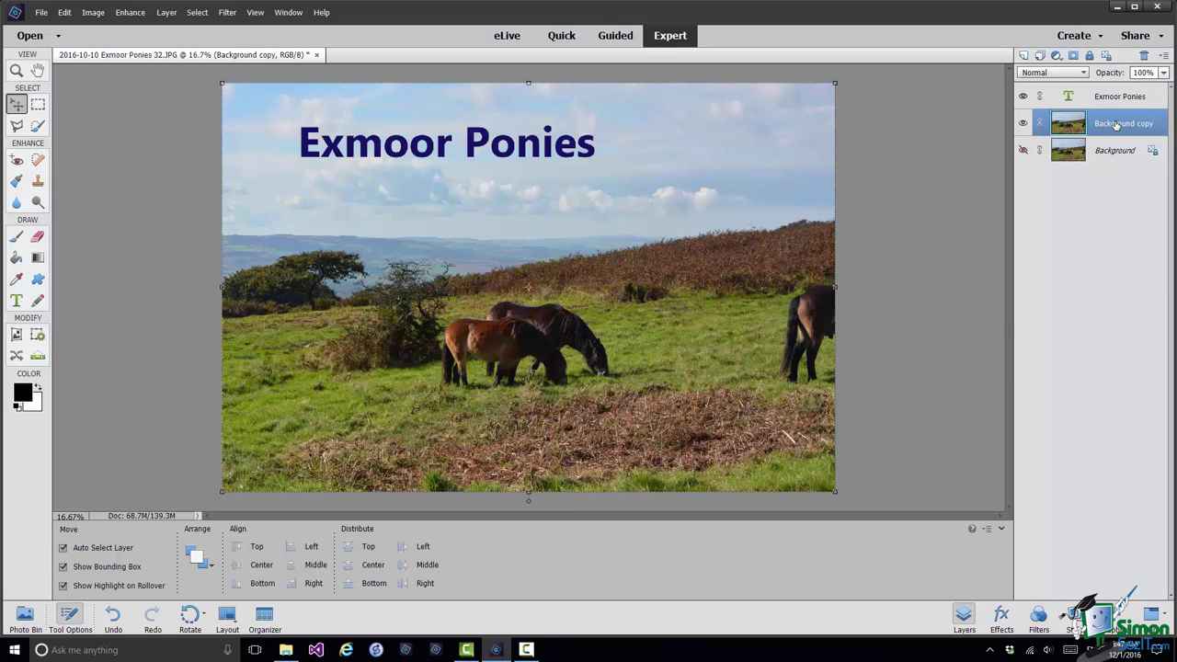
{"action": "left_click_drag", "start_coordinate": [1116, 125], "coordinate": [1112, 83]}
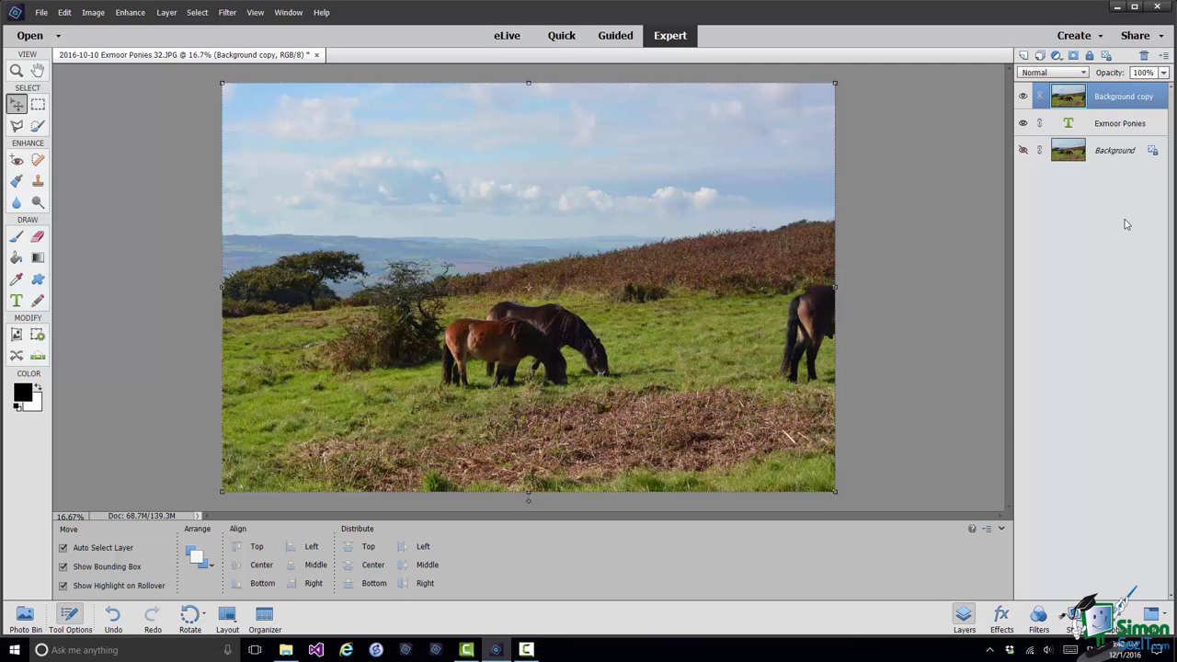
{"action": "left_click", "coordinate": [1109, 126]}
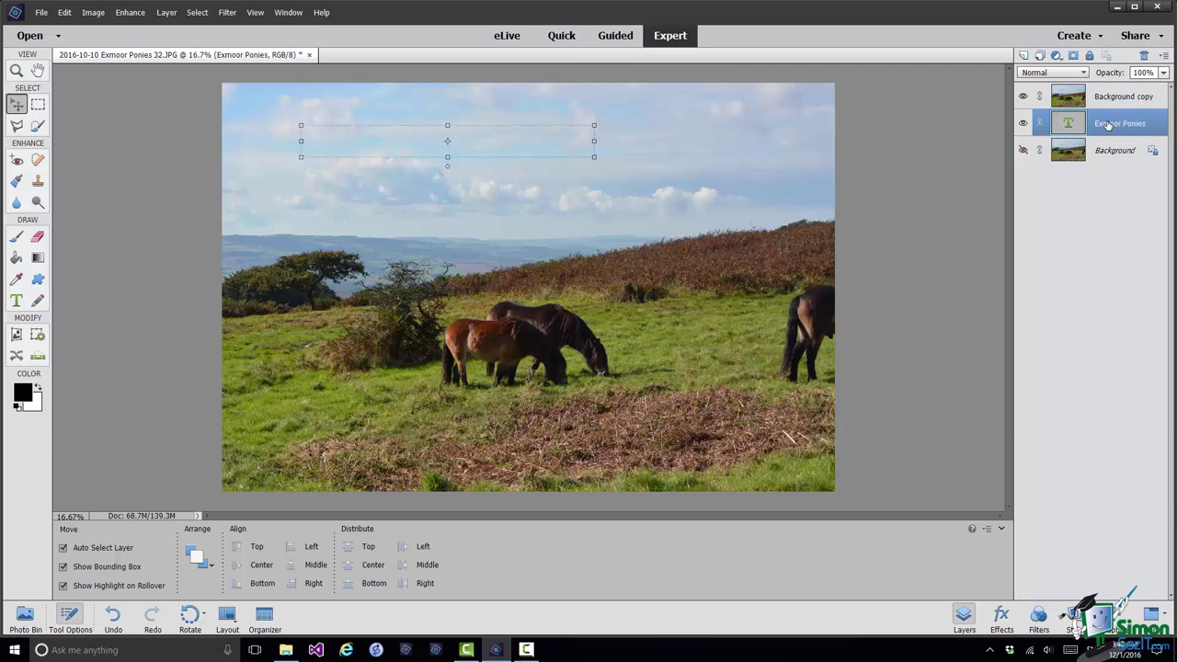
{"action": "left_click_drag", "start_coordinate": [1109, 126], "coordinate": [1105, 81]}
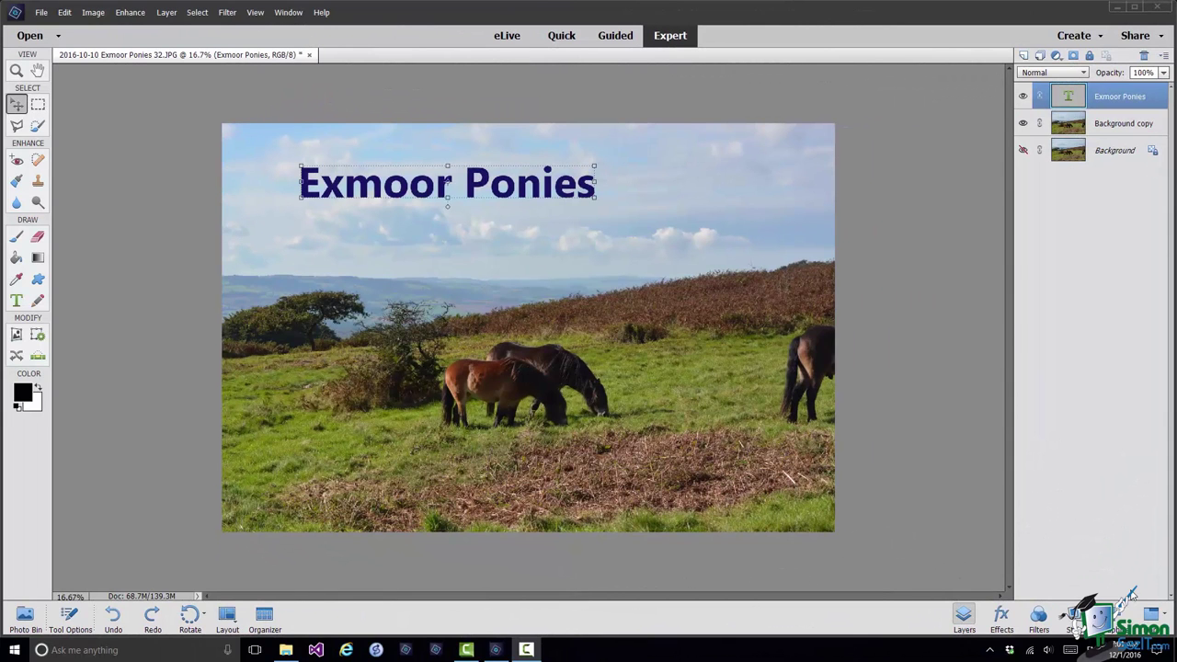
Add a Hue/Saturation adjustment layer directly above Background copy with the master hue set to -102.
{"action": "left_click", "coordinate": [1109, 126]}
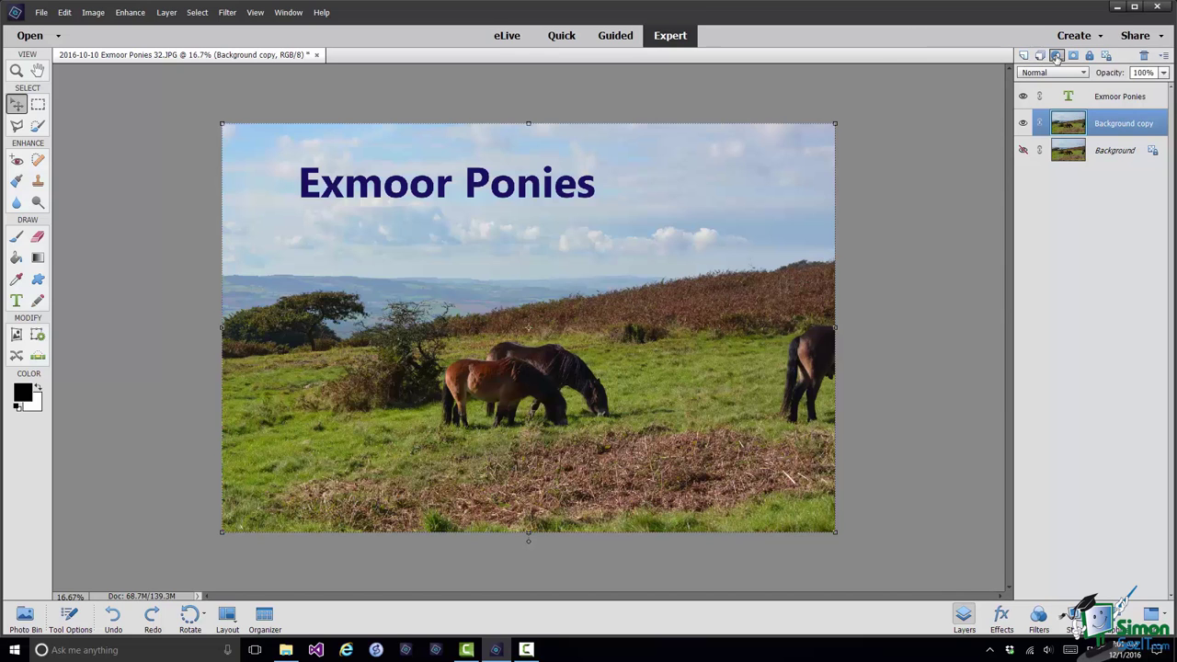
{"action": "left_click", "coordinate": [1057, 57]}
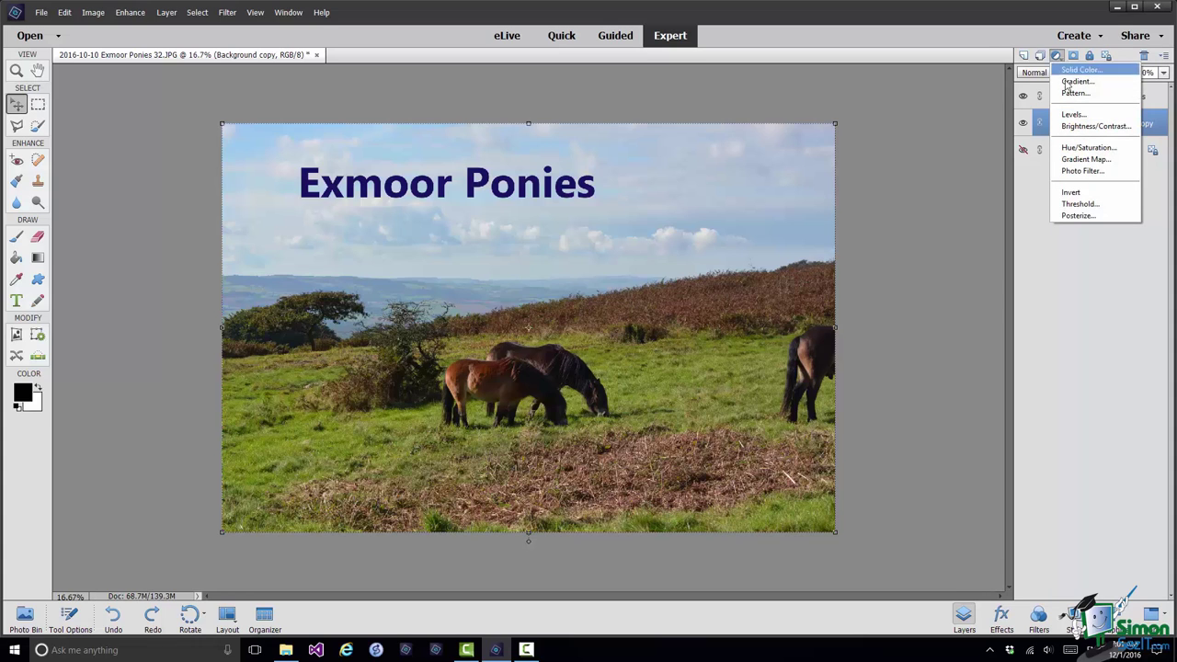
{"action": "left_click", "coordinate": [1083, 148]}
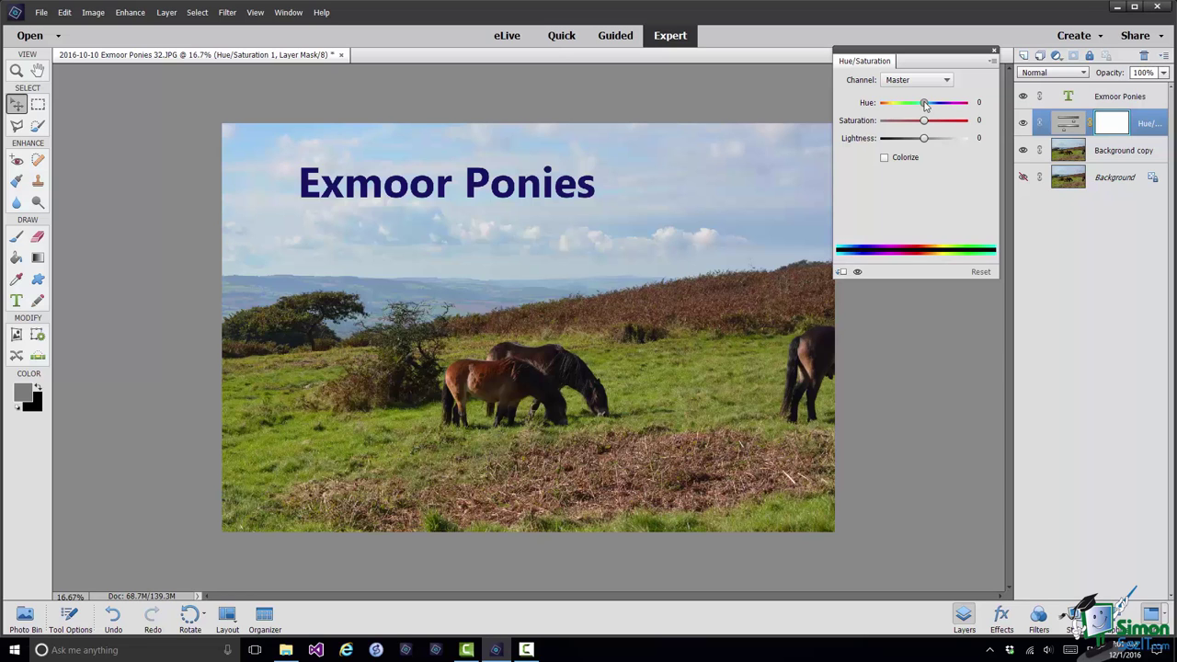
{"action": "left_click_drag", "start_coordinate": [925, 105], "coordinate": [967, 105]}
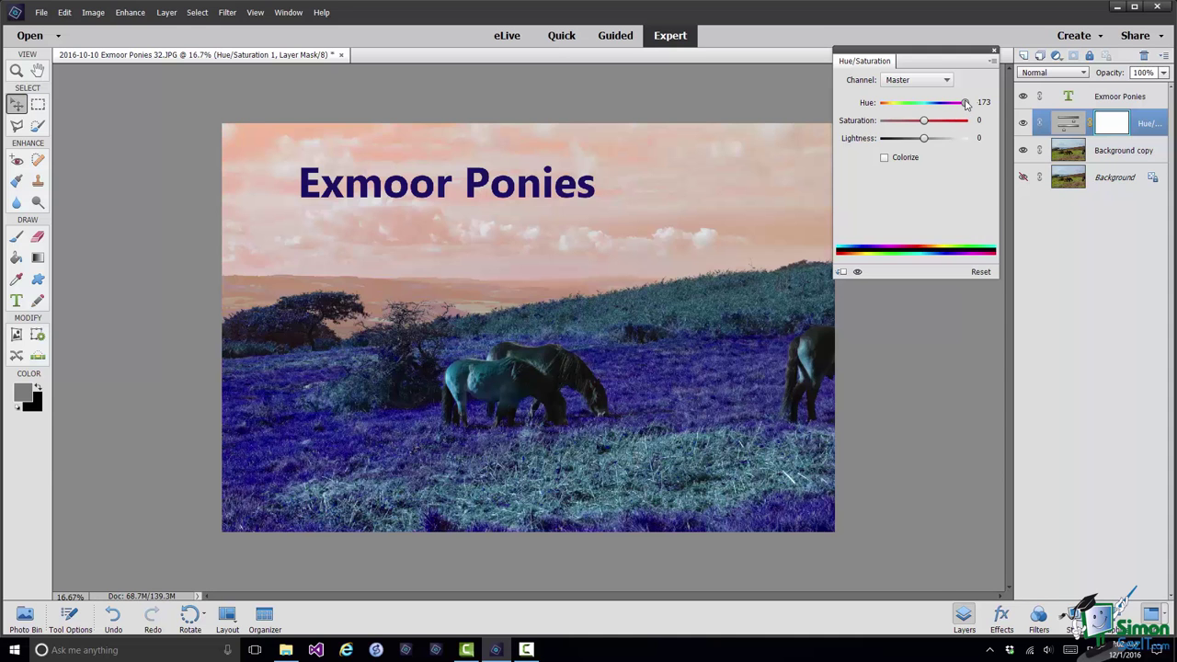
{"action": "left_click_drag", "start_coordinate": [965, 104], "coordinate": [897, 110]}
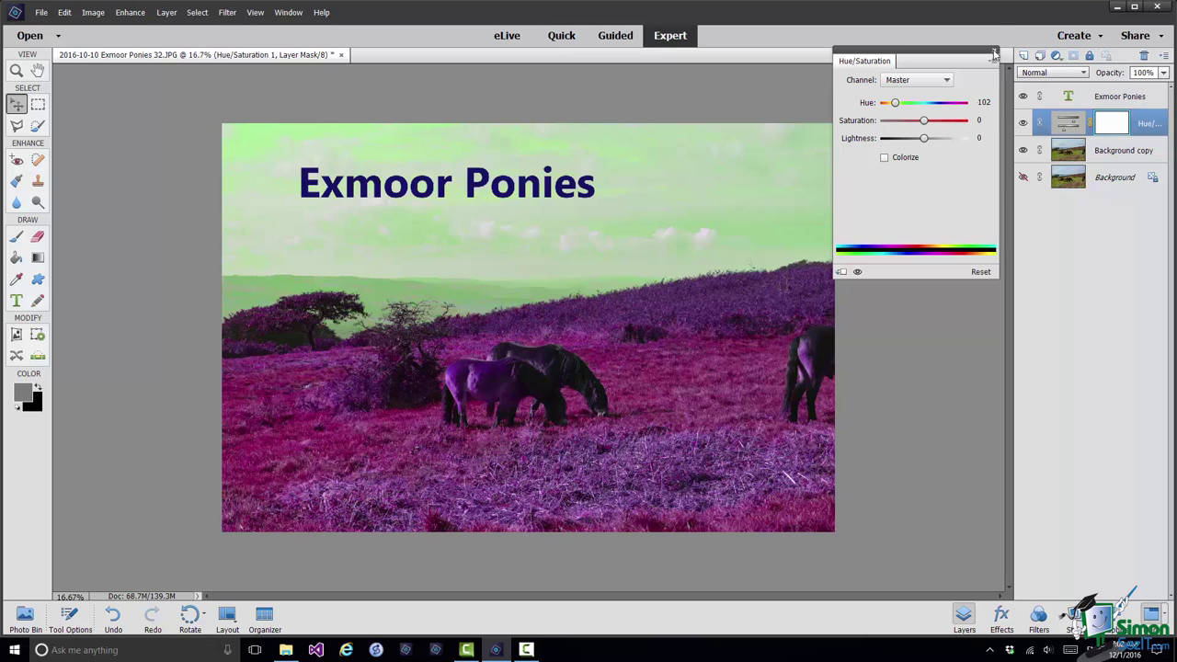
{"action": "left_click", "coordinate": [994, 50]}
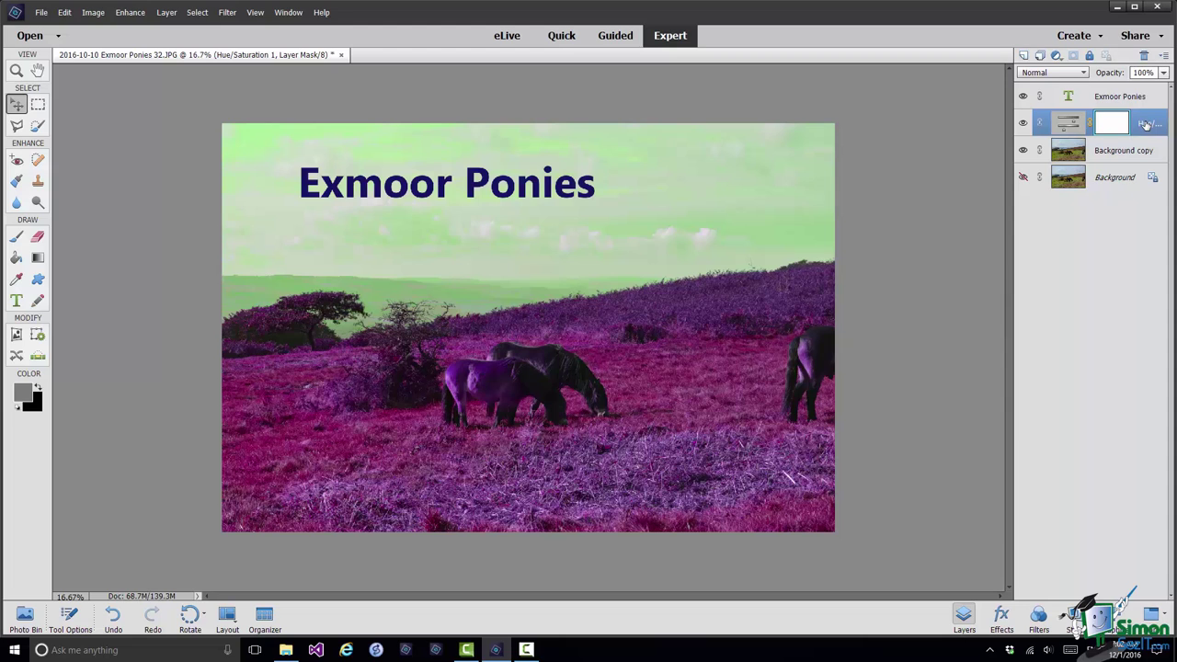
Move the Hue/Saturation adjustment layer above the Exmoor Ponies text layer.
{"action": "left_click_drag", "start_coordinate": [1145, 124], "coordinate": [1140, 82]}
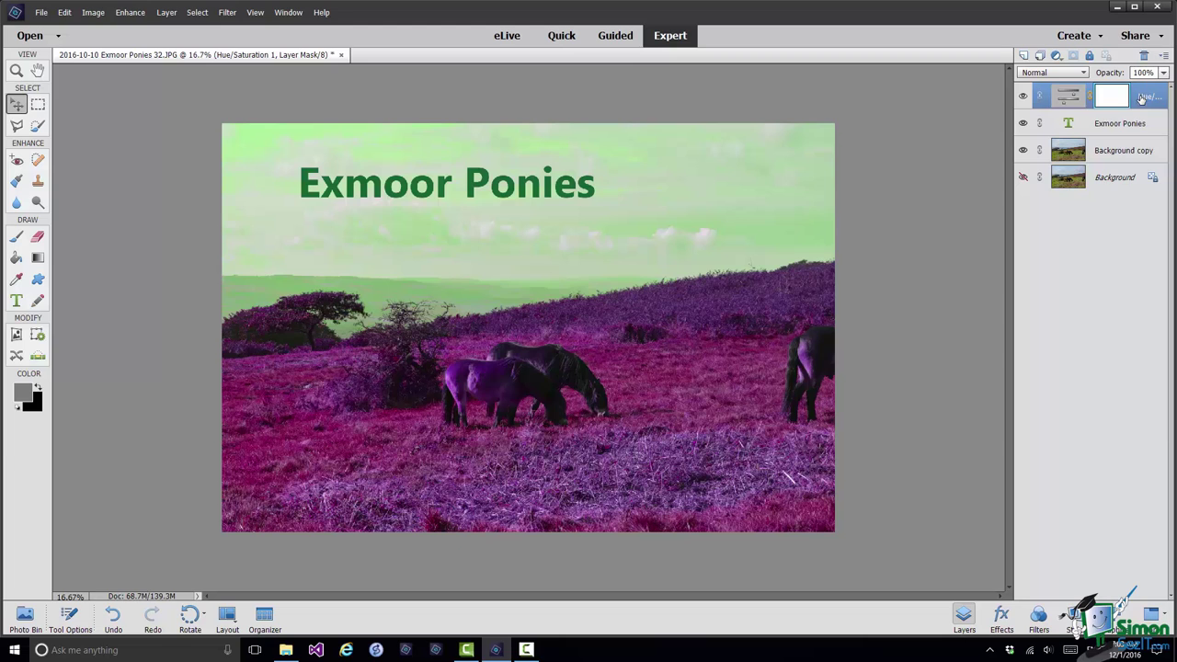
Open the Hue/Saturation adjustment layer's settings and clip the adjustment to the Exmoor Ponies text layer only.
{"action": "right_click", "coordinate": [1141, 98]}
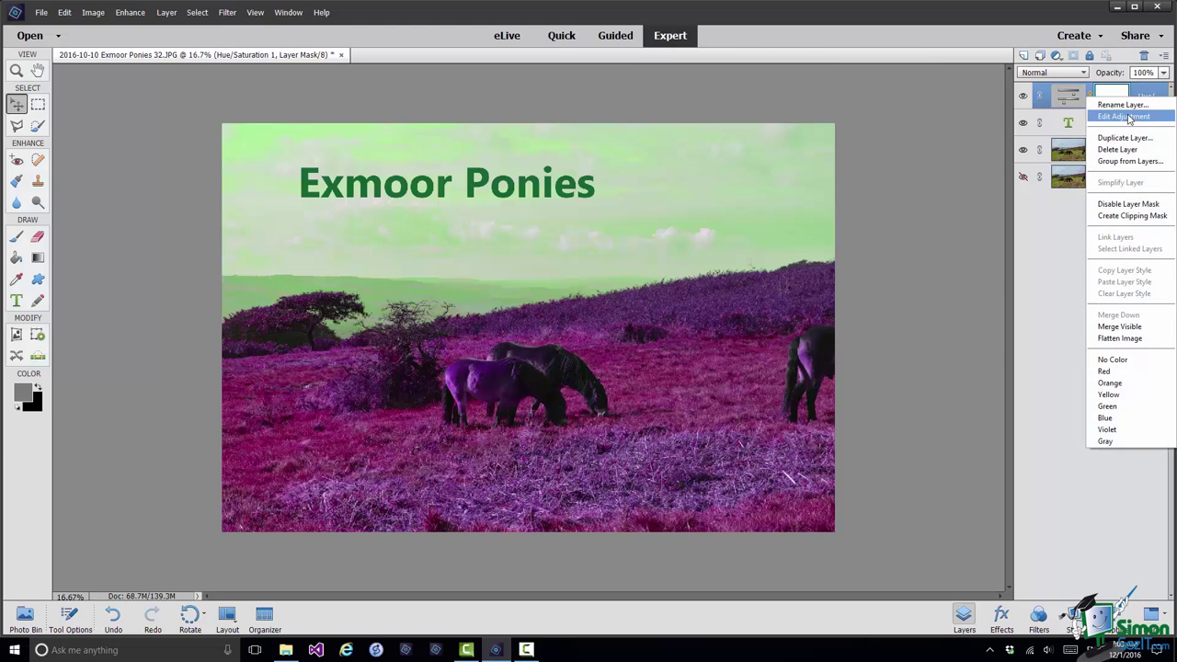
{"action": "left_click", "coordinate": [1129, 116]}
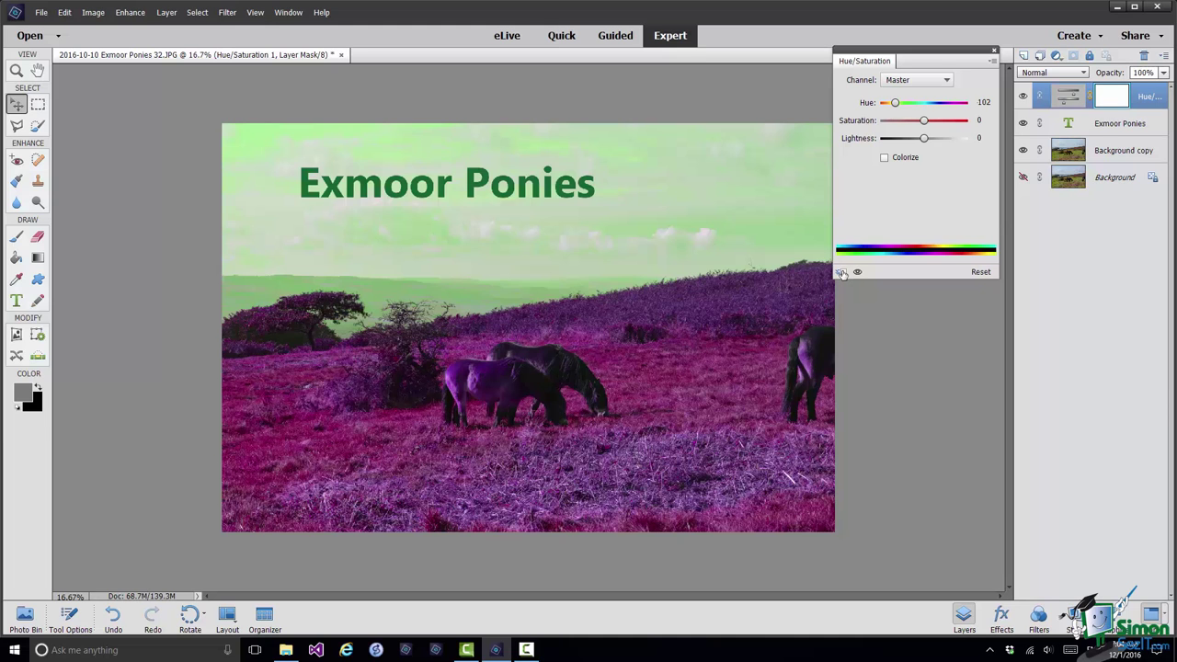
{"action": "left_click", "coordinate": [841, 273]}
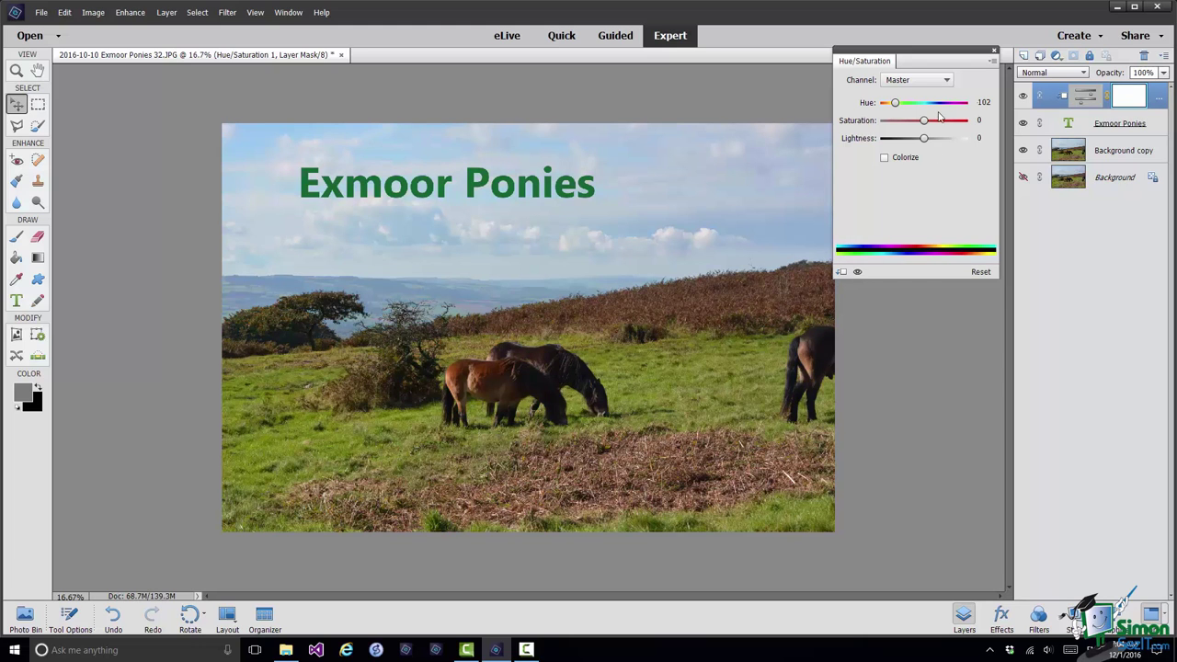
Set the clipped adjustment layer's master hue to +7, hide the layer, and nudge its hue slightly lower.
{"action": "left_click_drag", "start_coordinate": [896, 103], "coordinate": [929, 107]}
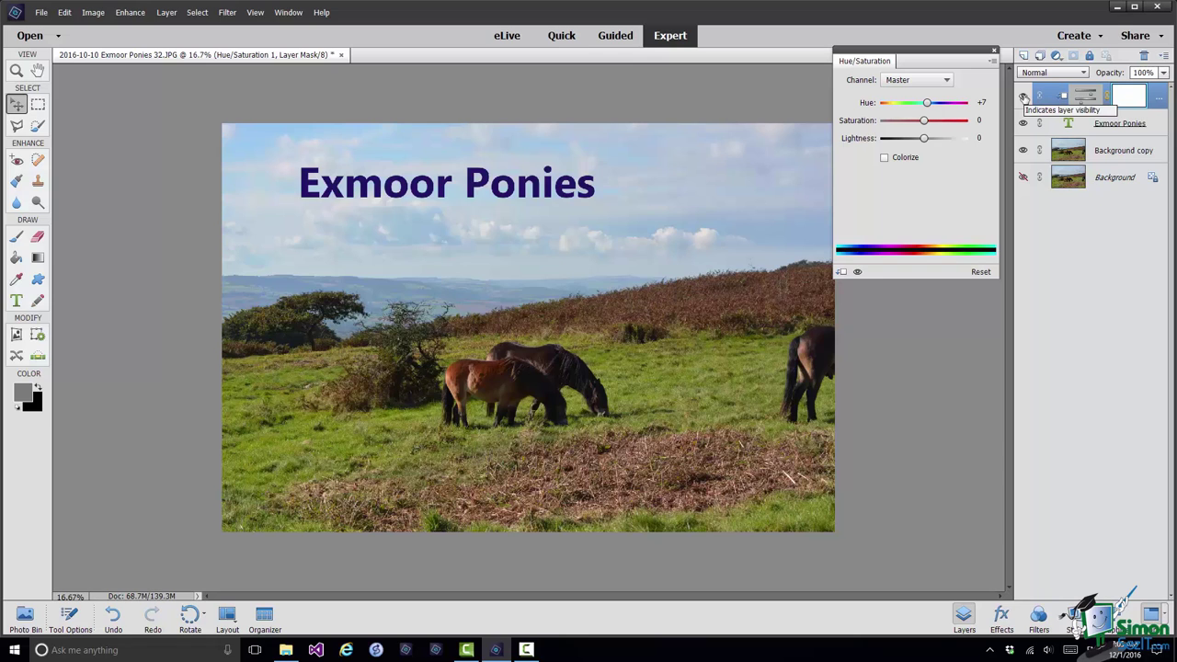
{"action": "left_click", "coordinate": [1024, 97]}
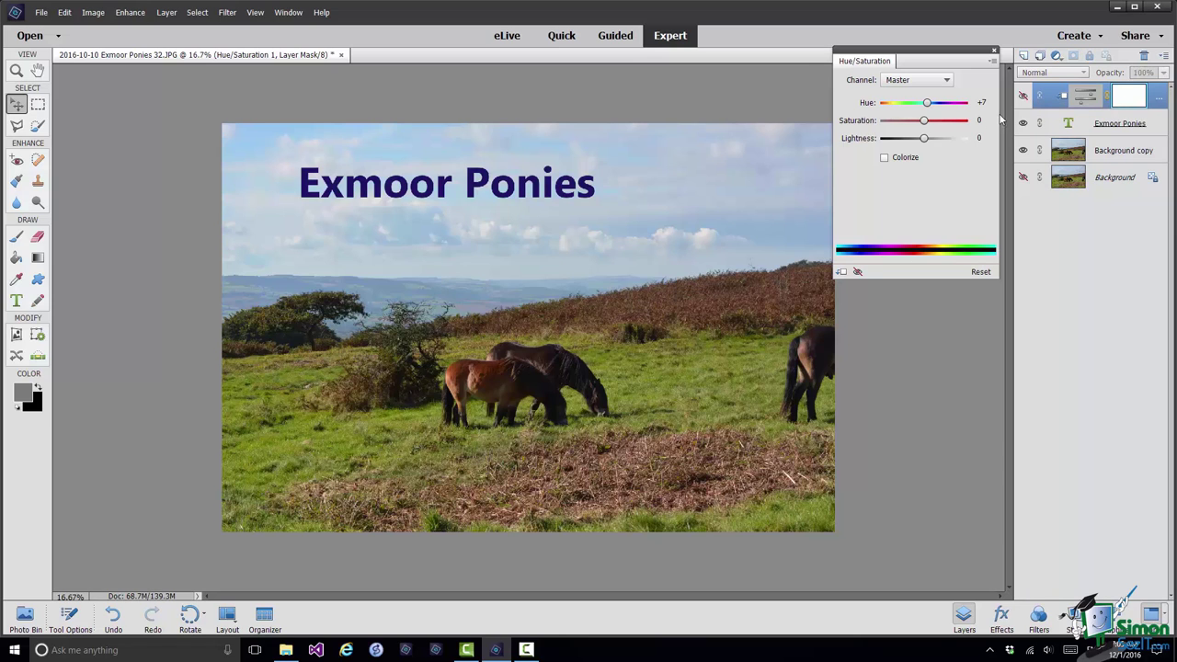
{"action": "mouse_move", "coordinate": [927, 103]}
{"action": "left_mouse_down"}
{"action": "mouse_move", "coordinate": [868, 108]}
{"action": "mouse_move", "coordinate": [973, 106]}
{"action": "mouse_move", "coordinate": [876, 107]}
{"action": "mouse_move", "coordinate": [924, 104]}
{"action": "left_mouse_up"}
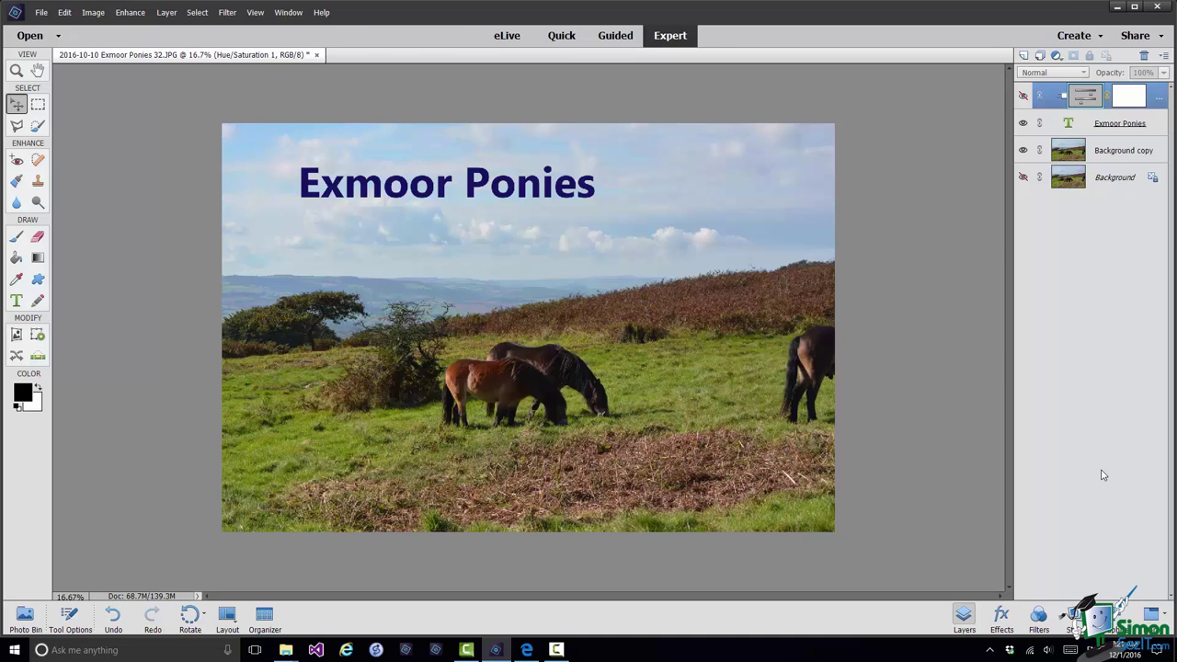
Save a Photoshop-format version with layers as 2016-10-10 Exmoor Ponies 32.psd in the PSE15 Course Files folder.
{"action": "left_click", "coordinate": [41, 12]}
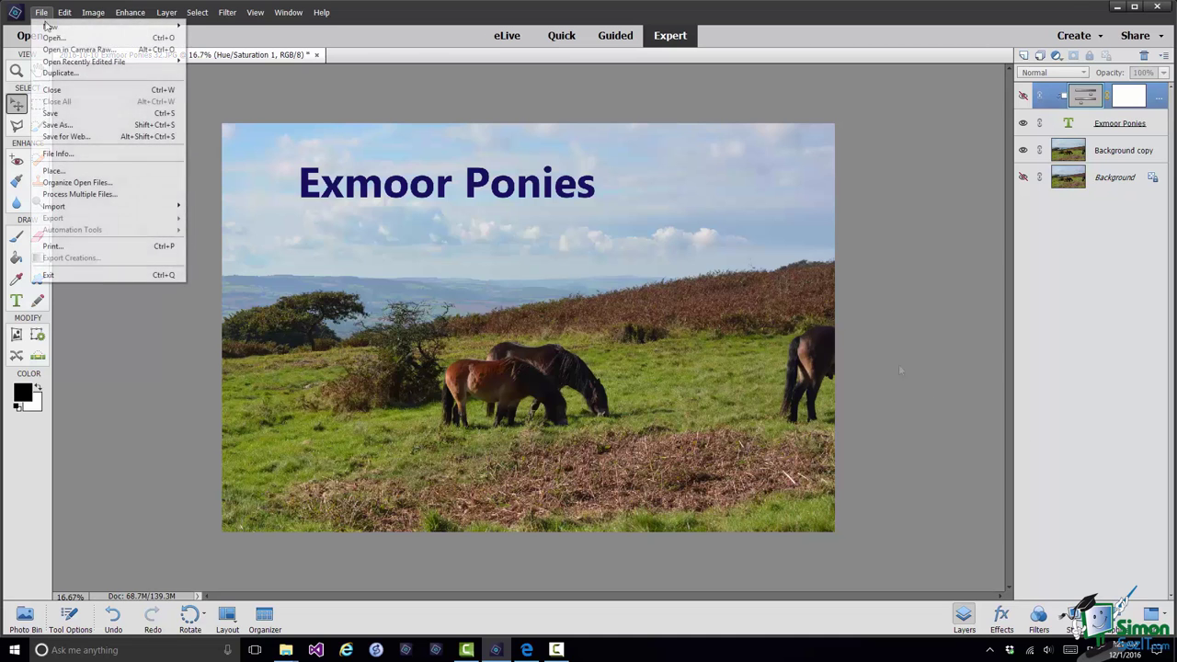
{"action": "left_click", "coordinate": [56, 125]}
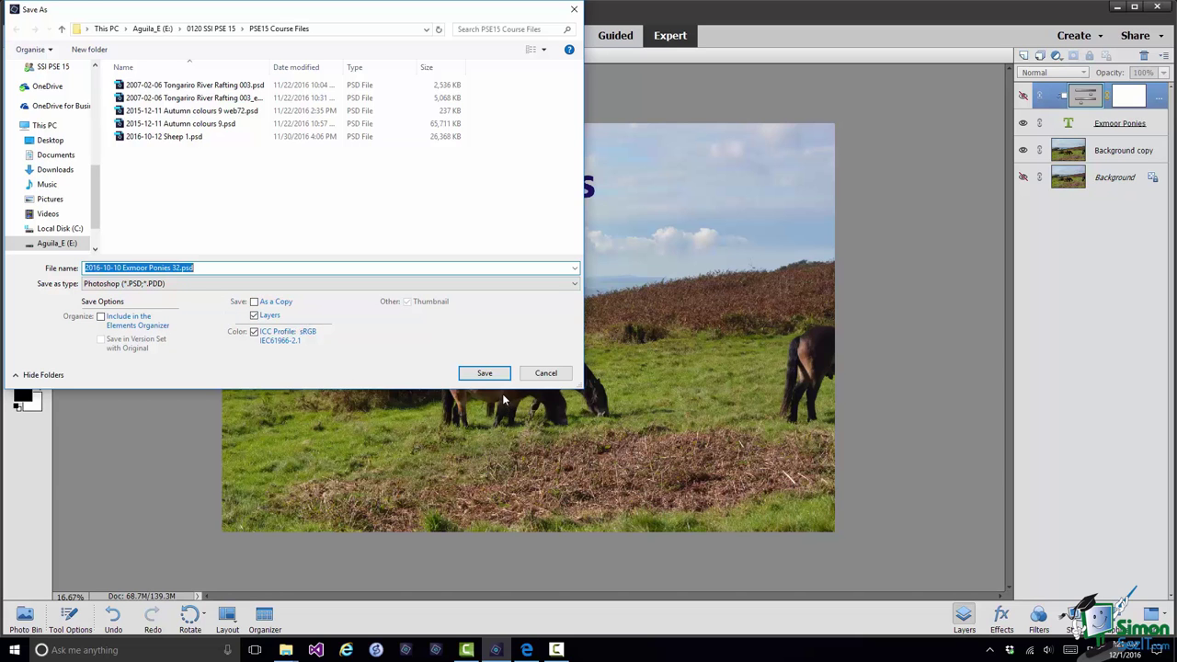
{"action": "left_click", "coordinate": [484, 372]}
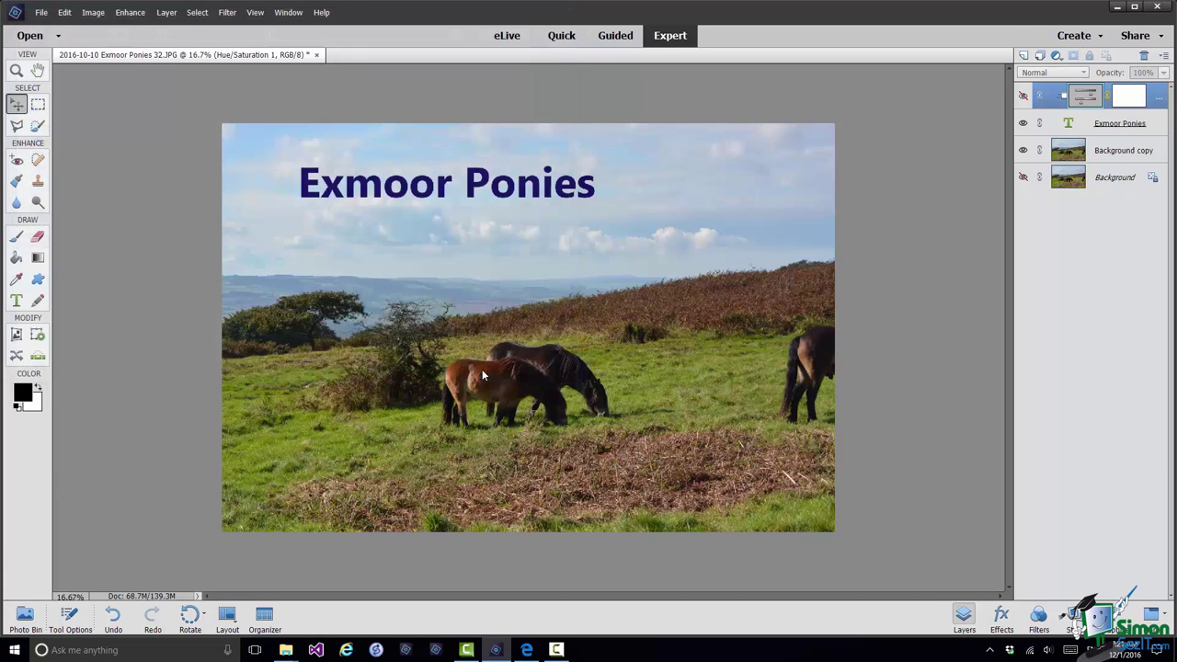